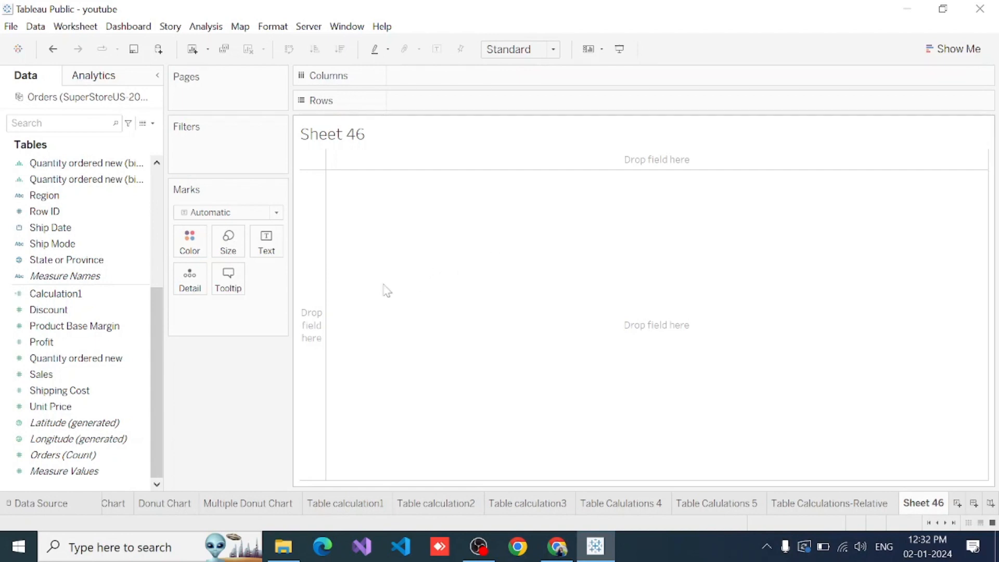
Step: Place Order Date on Columns and drill it down from year to quarter
{"action": "scroll", "coordinate": [97, 228], "scroll_direction": "up", "scroll_amount": 2}
{"action": "scroll", "coordinate": [97, 228], "scroll_direction": "up", "scroll_amount": 2}
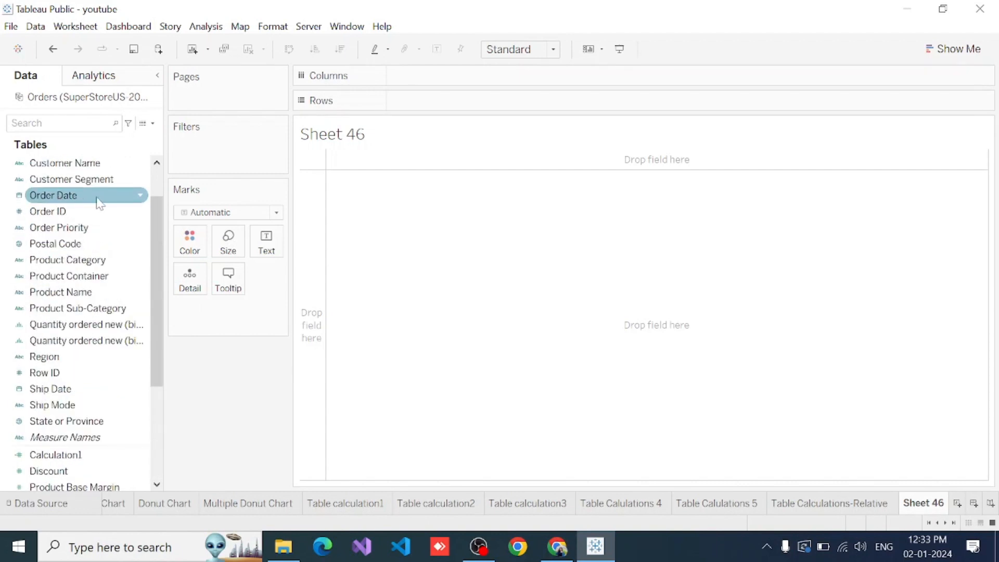
{"action": "left_click_drag", "start_coordinate": [90, 198], "coordinate": [468, 78]}
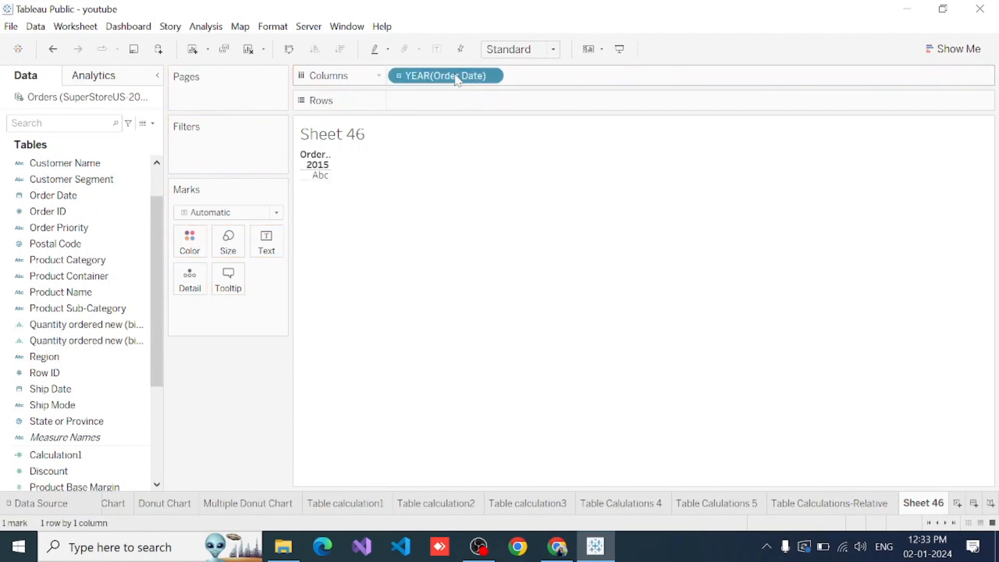
{"action": "left_click", "coordinate": [399, 77]}
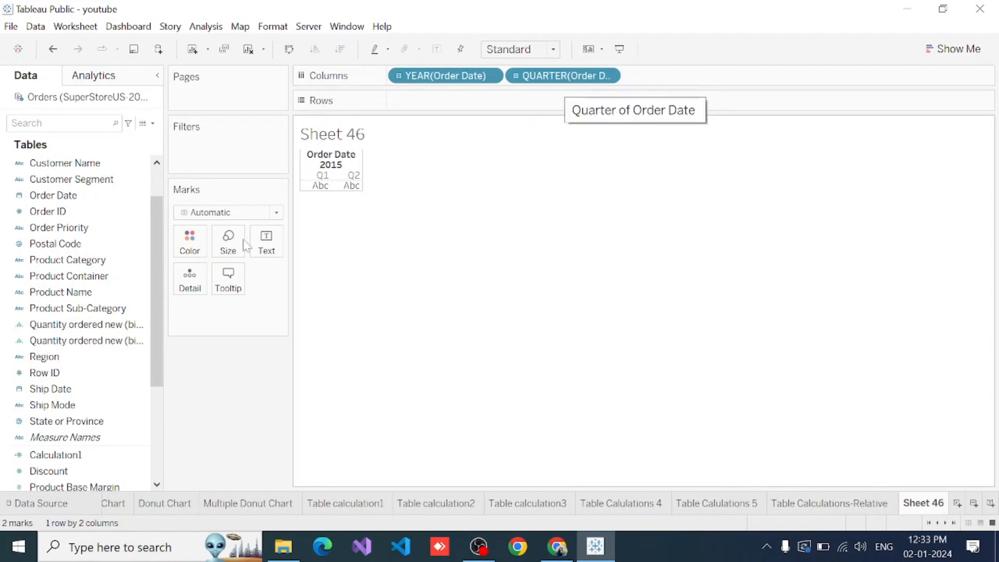
Step: Plot the sum of Sales on Rows and color the lines by Region
{"action": "scroll", "coordinate": [127, 272], "scroll_direction": "down", "scroll_amount": 3}
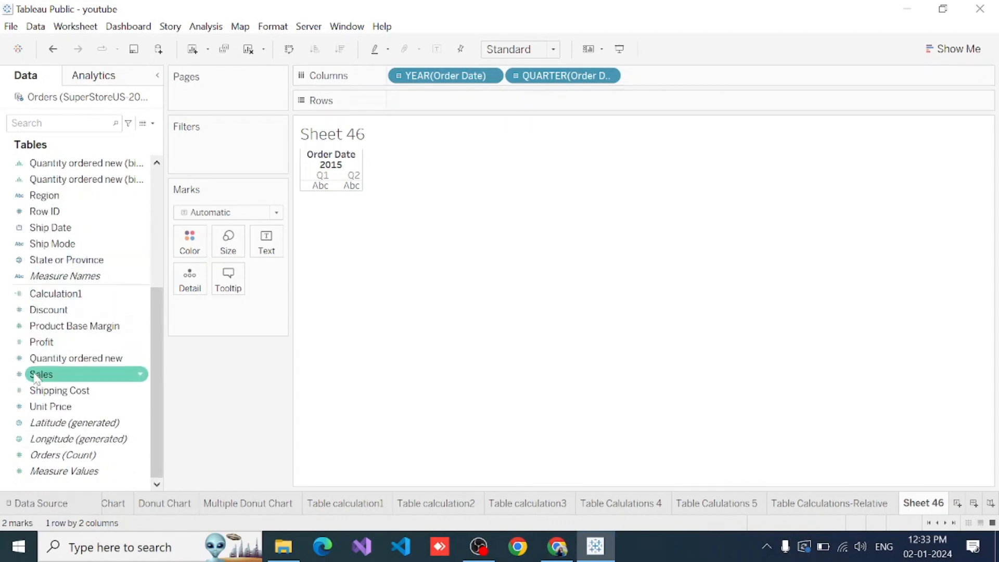
{"action": "left_click_drag", "start_coordinate": [32, 374], "coordinate": [418, 106]}
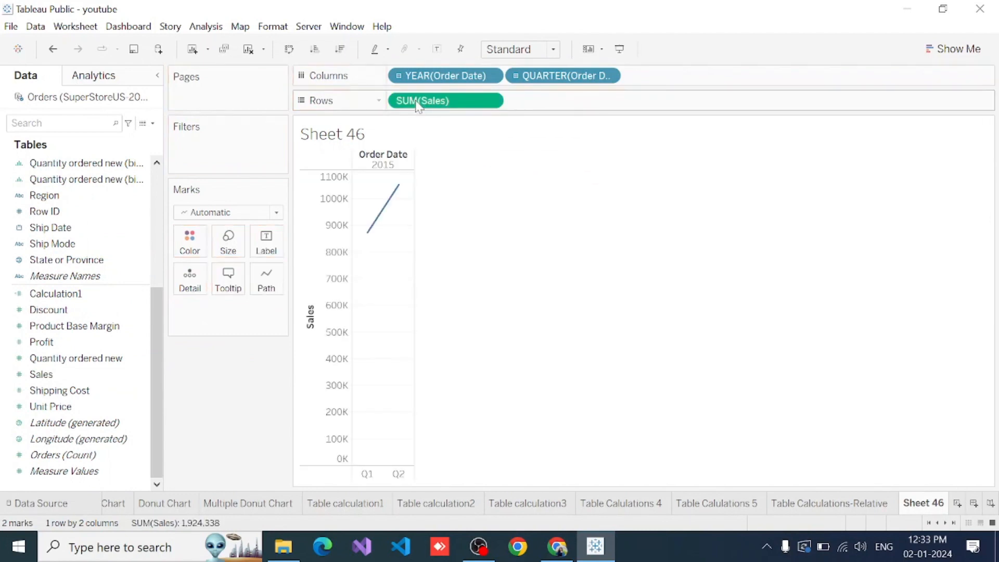
{"action": "scroll", "coordinate": [96, 263], "scroll_direction": "up", "scroll_amount": 4}
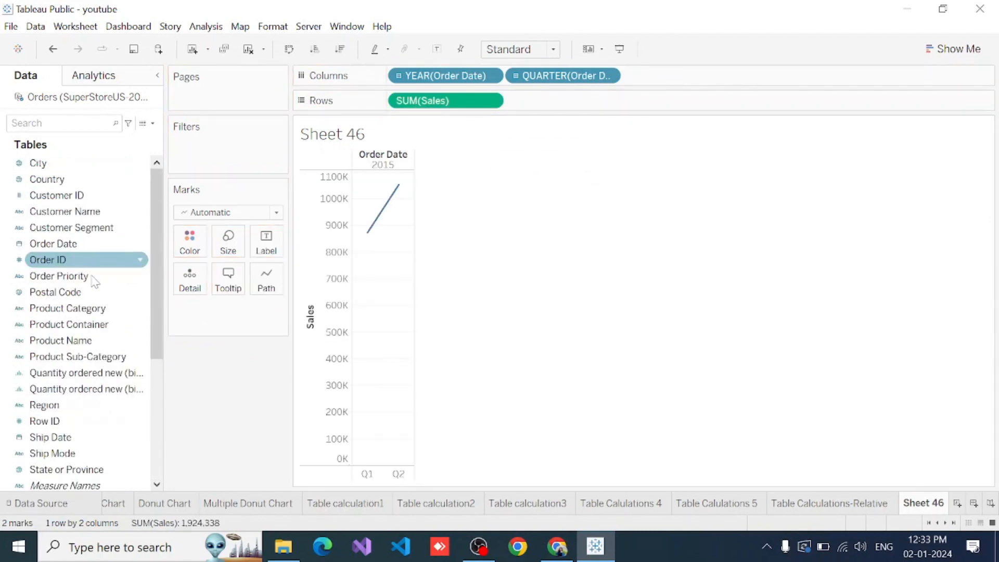
{"action": "left_click", "coordinate": [52, 406]}
{"action": "left_click_drag", "start_coordinate": [53, 410], "coordinate": [190, 241]}
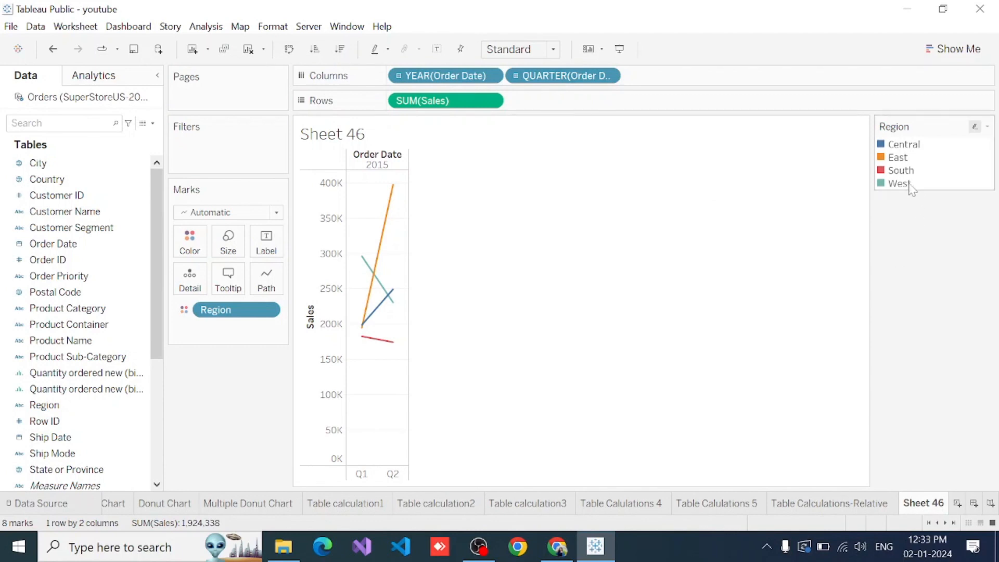
Step: Highlight the Central, East, South and West lines one by one and examine their quarterly sales, then clear the highlighting
{"action": "left_click", "coordinate": [899, 146]}
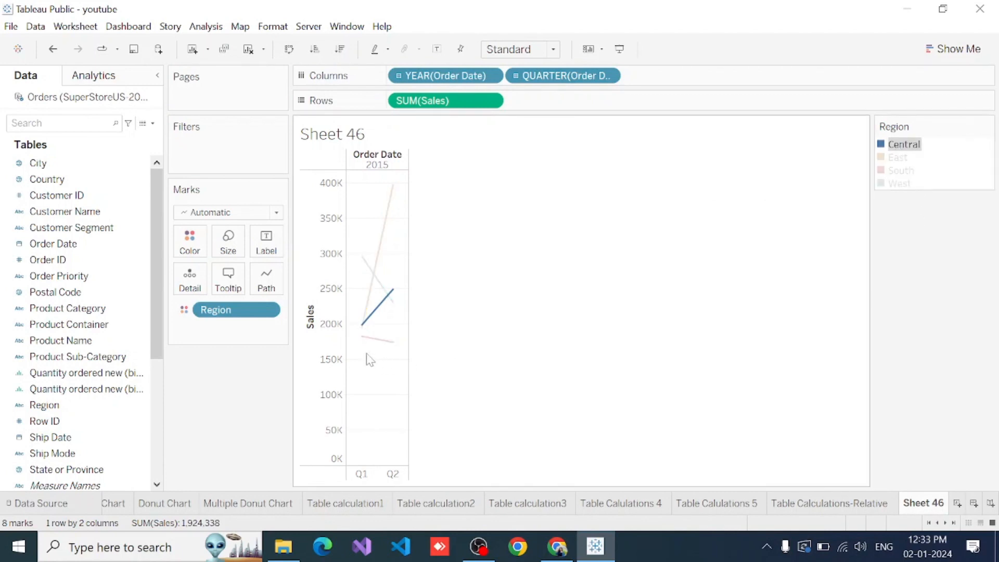
{"action": "mouse_move", "coordinate": [385, 304]}
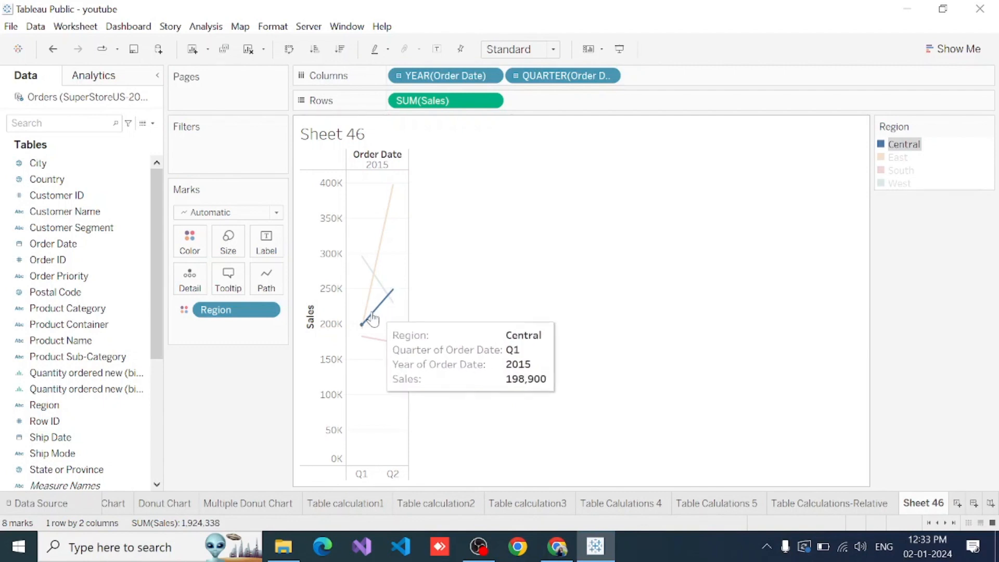
{"action": "mouse_move", "coordinate": [363, 327]}
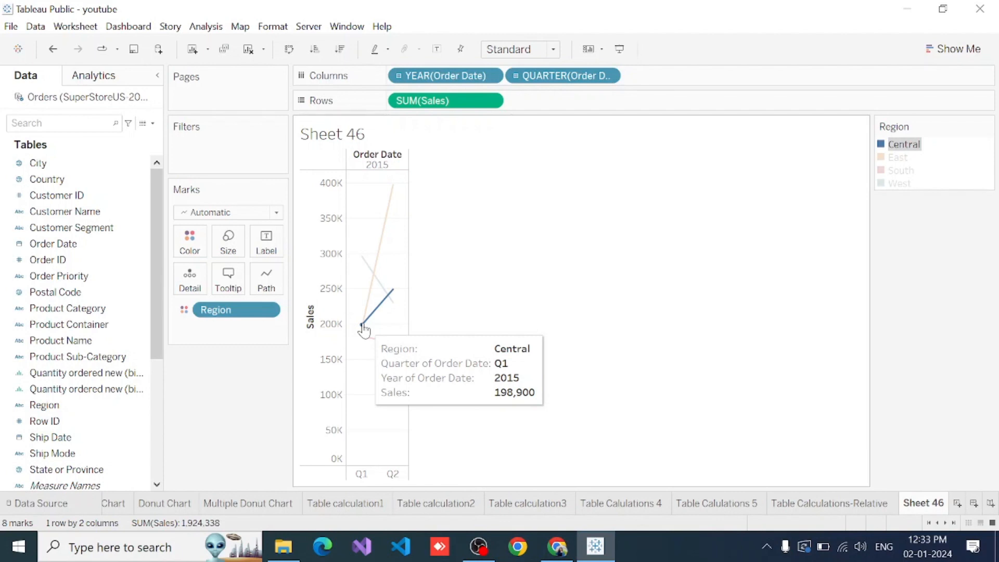
{"action": "left_click", "coordinate": [901, 159]}
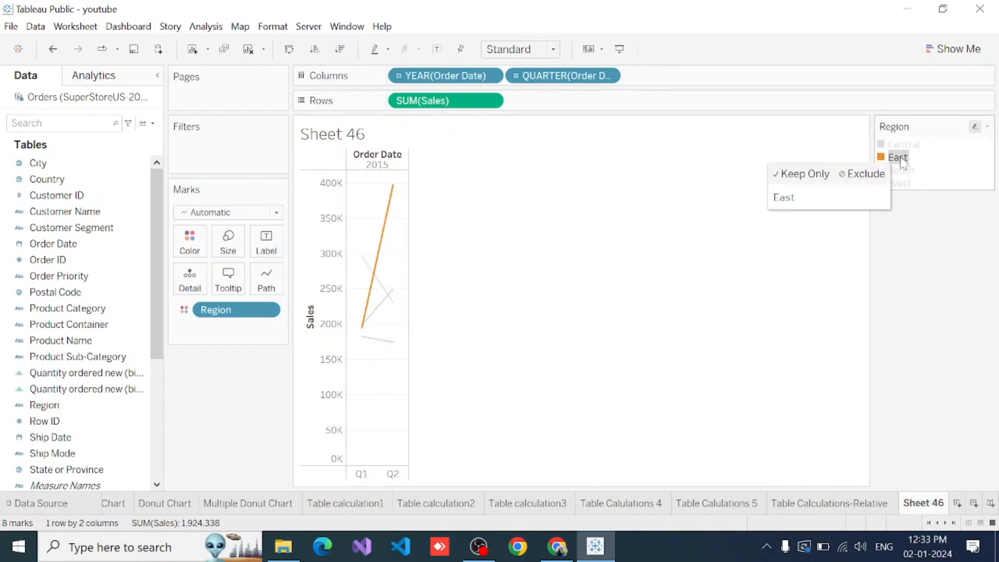
{"action": "mouse_move", "coordinate": [394, 192]}
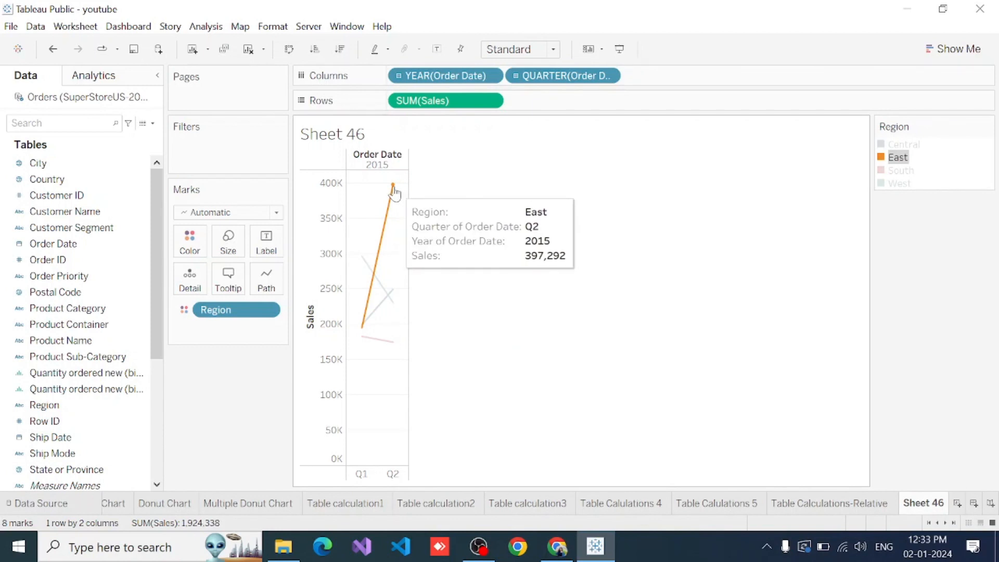
{"action": "mouse_move", "coordinate": [361, 333]}
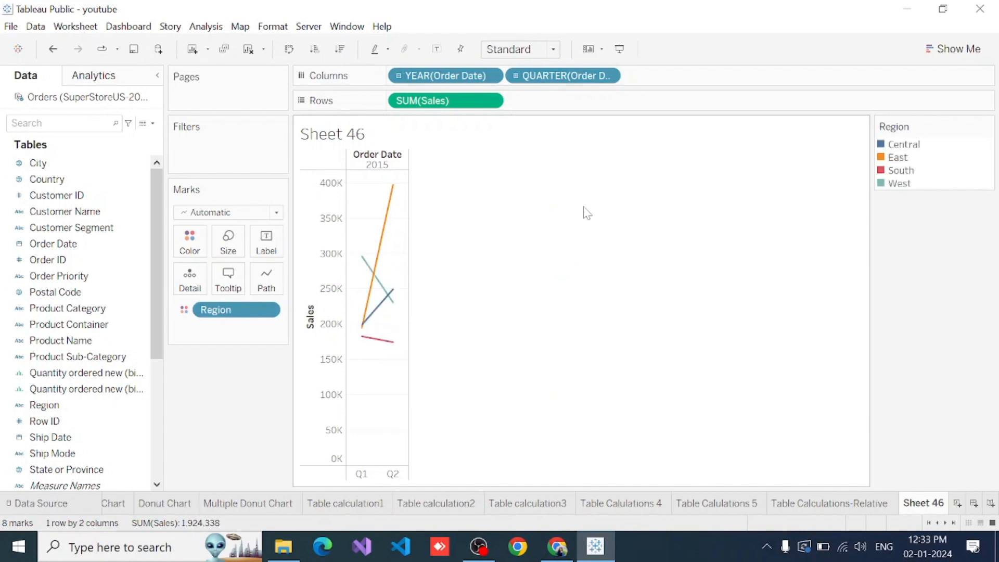
{"action": "left_click", "coordinate": [906, 170]}
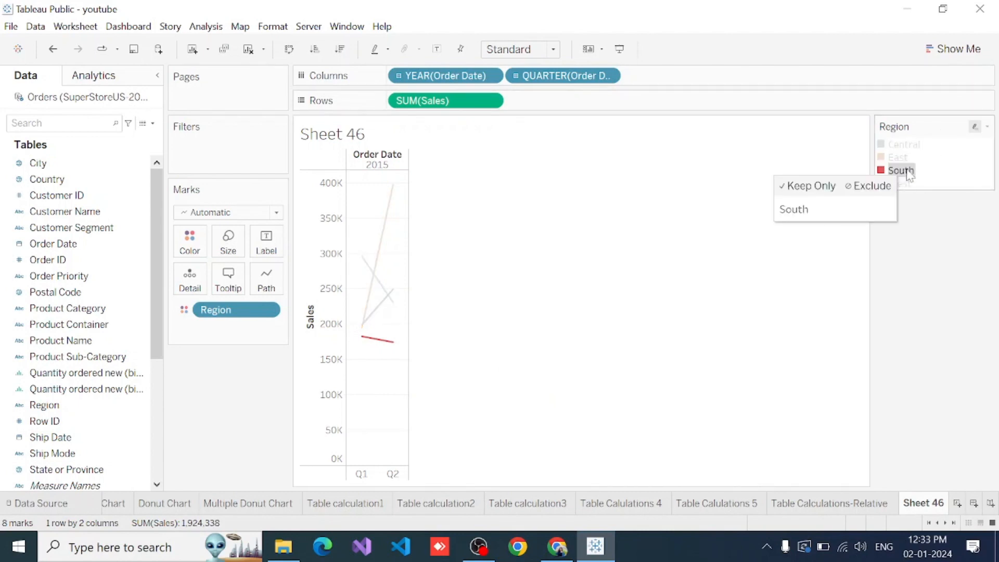
{"action": "left_click", "coordinate": [906, 185]}
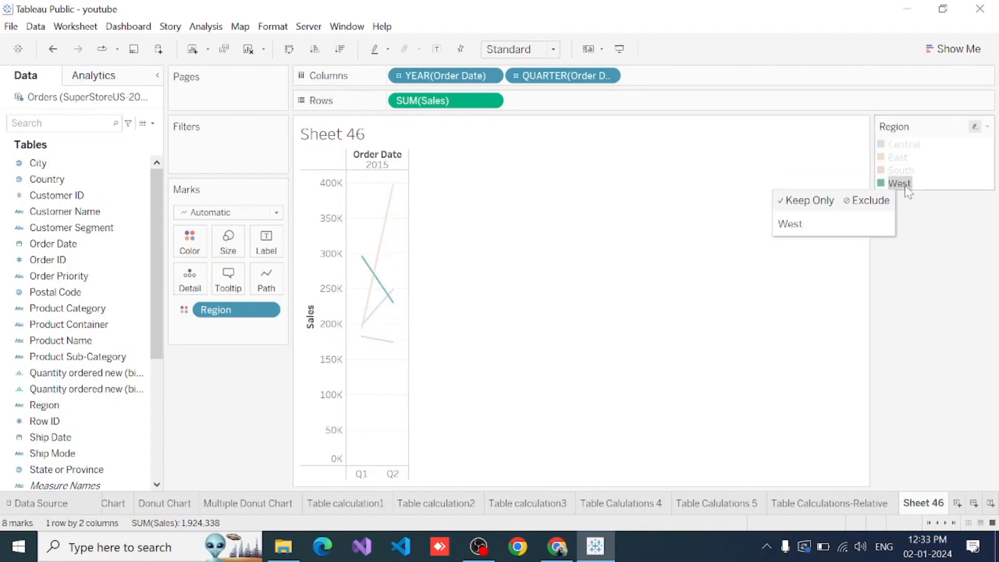
{"action": "left_click", "coordinate": [613, 265]}
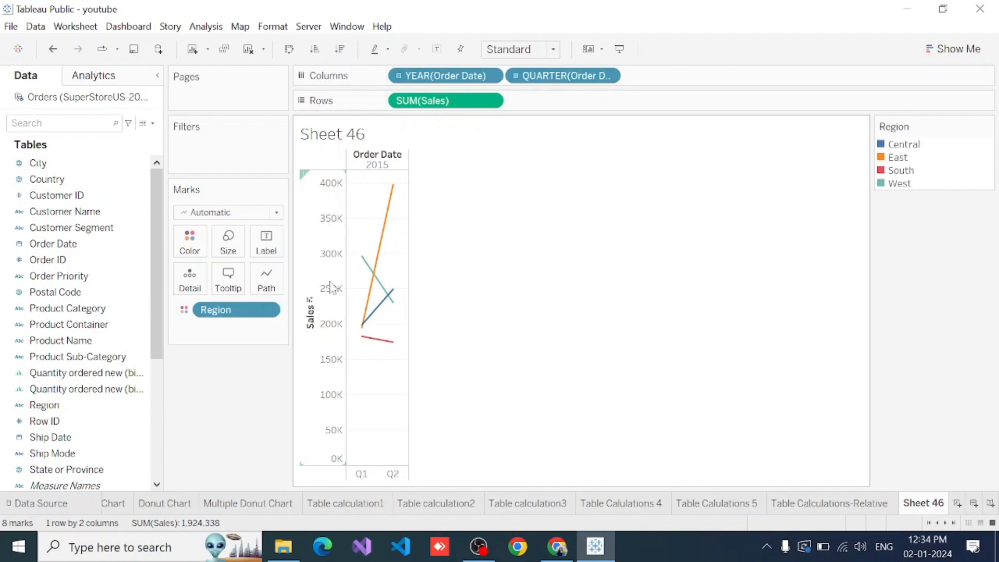
{"action": "left_click", "coordinate": [363, 258]}
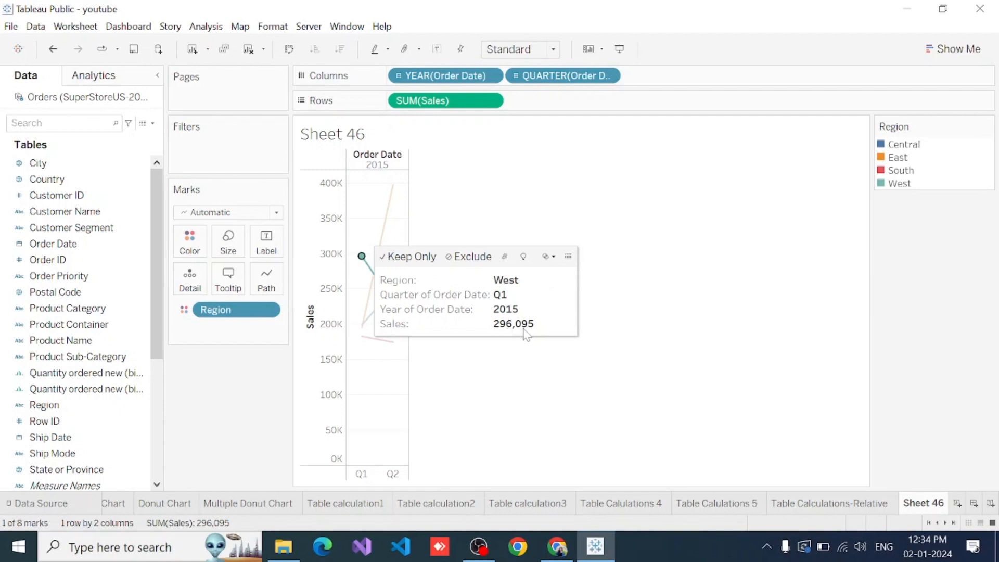
{"action": "mouse_move", "coordinate": [366, 264]}
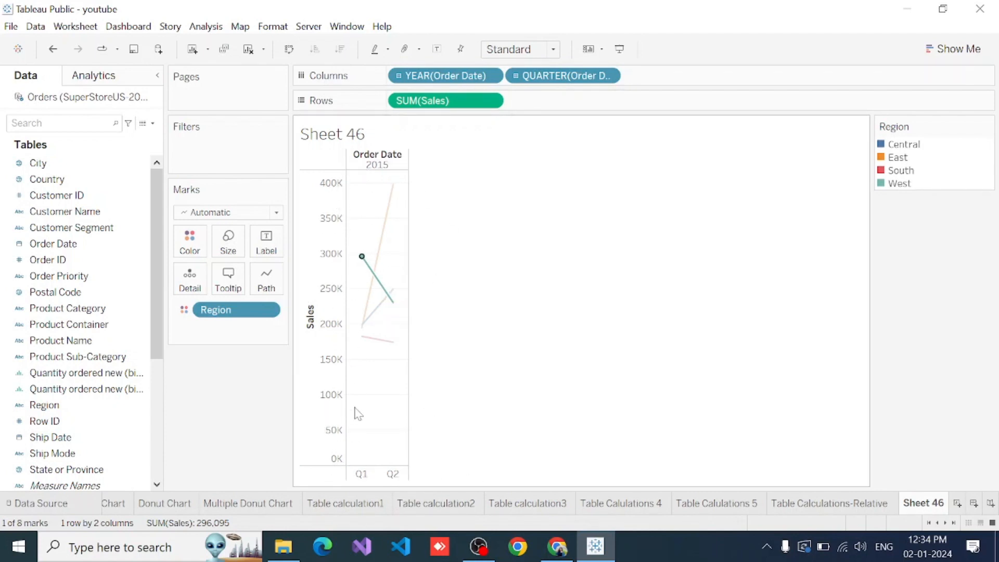
{"action": "left_click", "coordinate": [490, 277]}
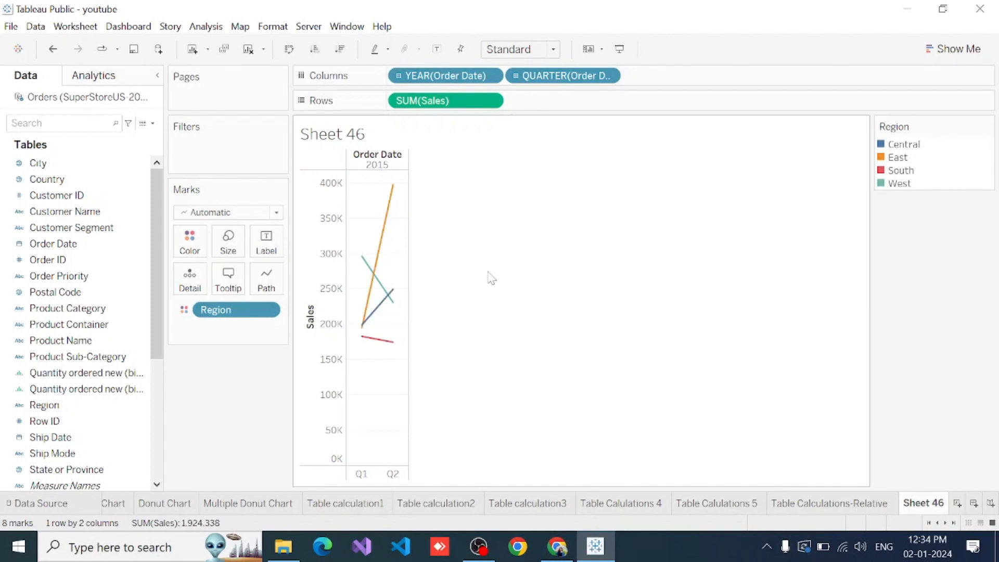
{"action": "left_click", "coordinate": [491, 101]}
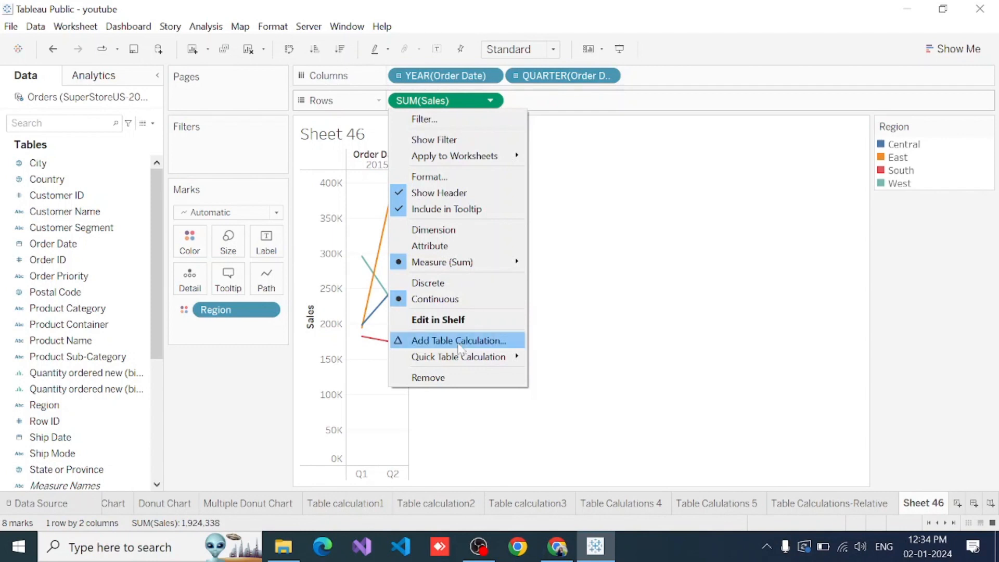
{"action": "mouse_move", "coordinate": [456, 358]}
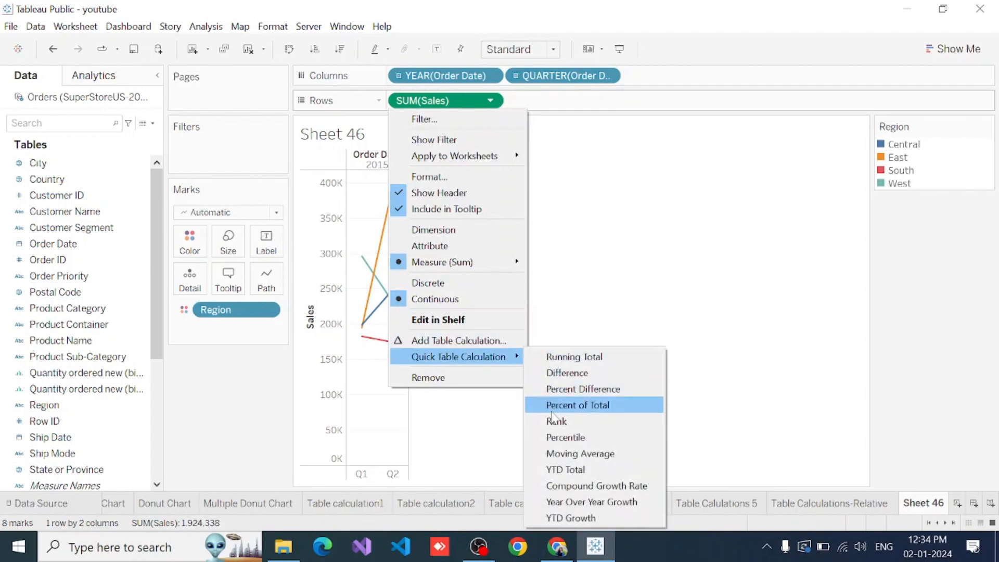
{"action": "left_click", "coordinate": [760, 205]}
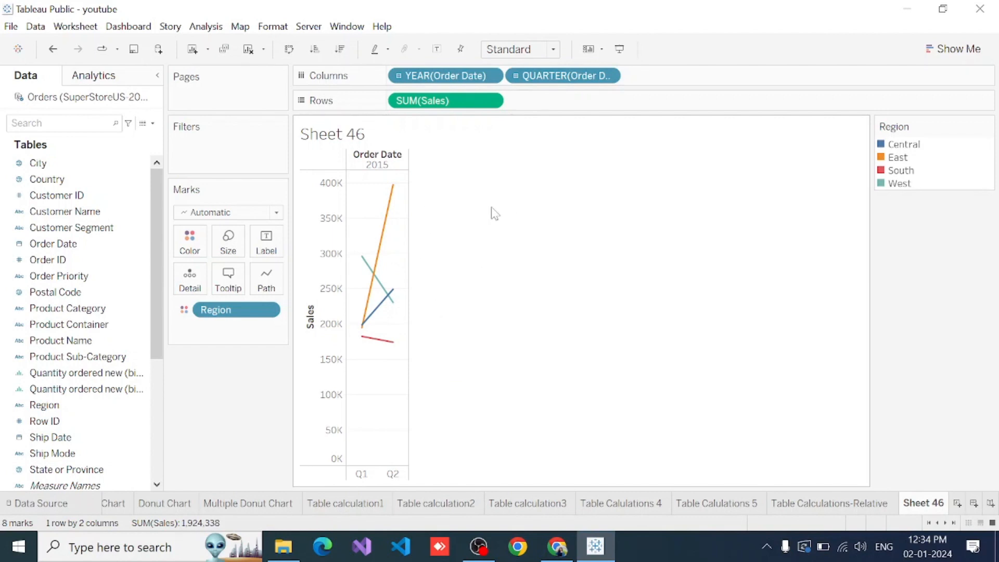
Step: Apply the Rank quick table calculation to the sum of Sales and compute it using Region
{"action": "mouse_move", "coordinate": [363, 320]}
{"action": "left_click", "coordinate": [493, 102]}
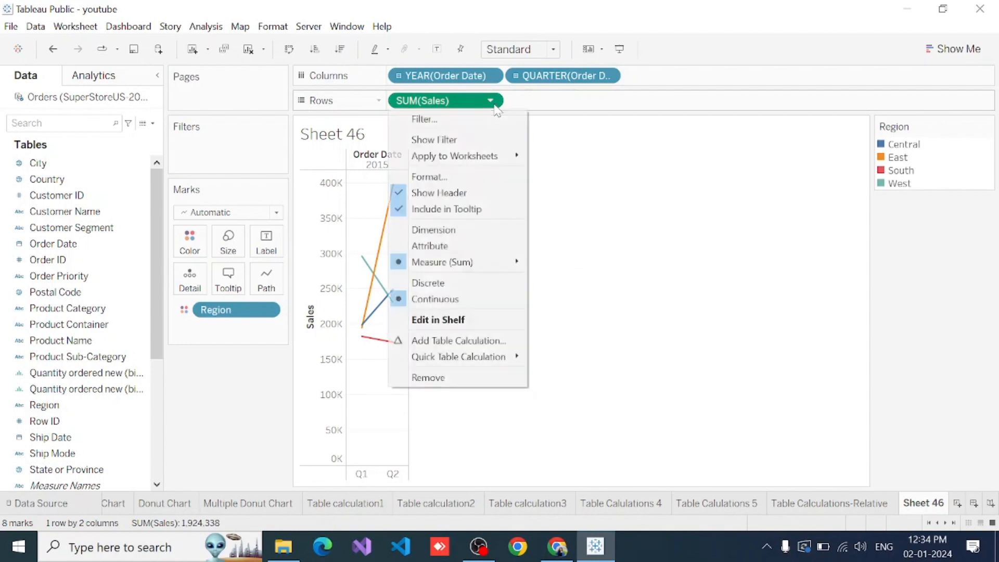
{"action": "mouse_move", "coordinate": [459, 361]}
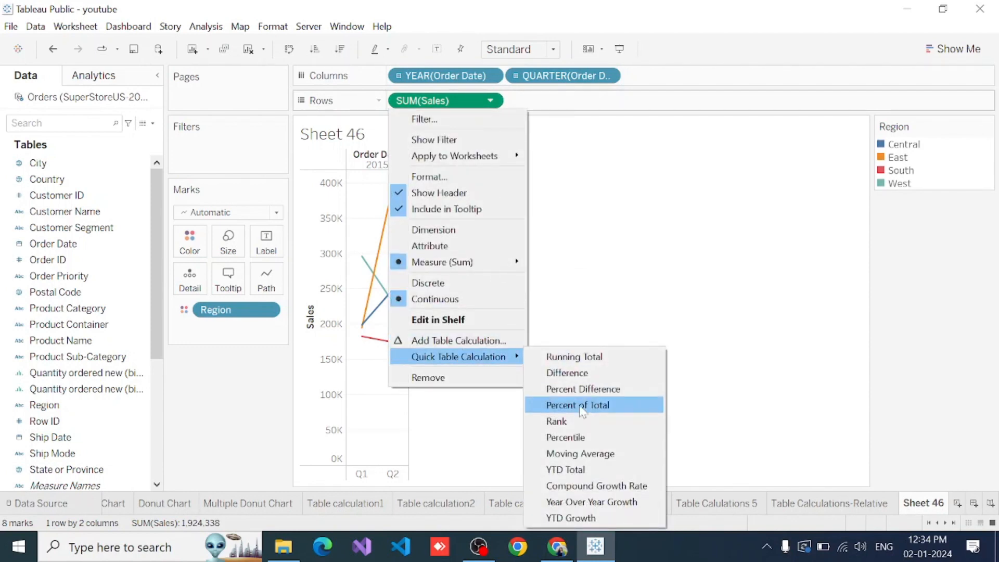
{"action": "left_click", "coordinate": [557, 421]}
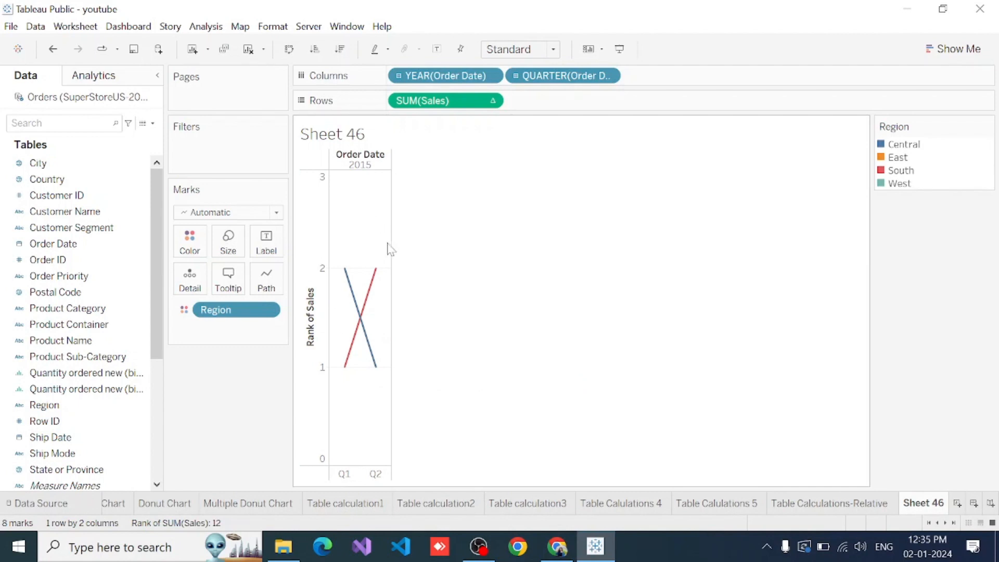
{"action": "left_click", "coordinate": [491, 101]}
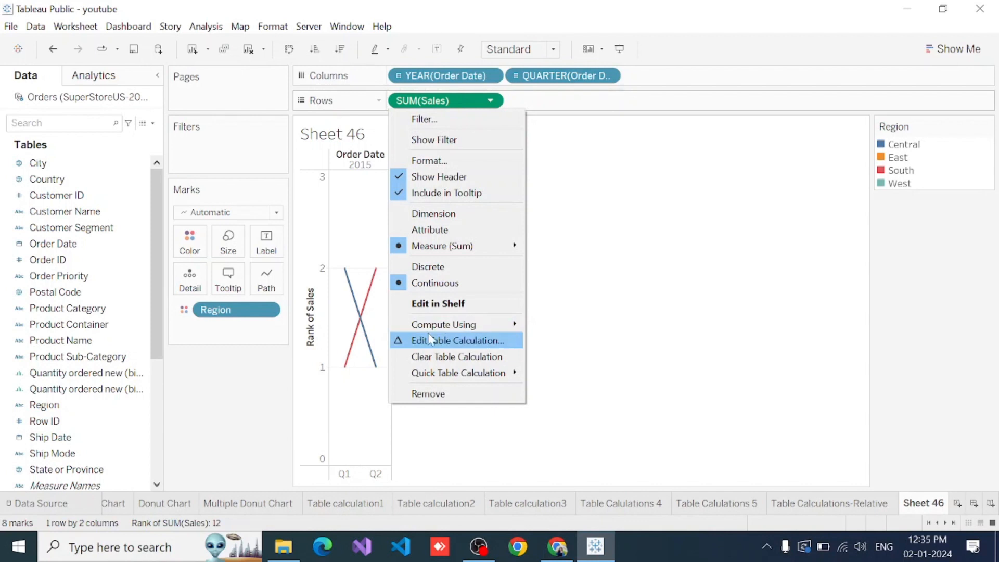
{"action": "mouse_move", "coordinate": [460, 324]}
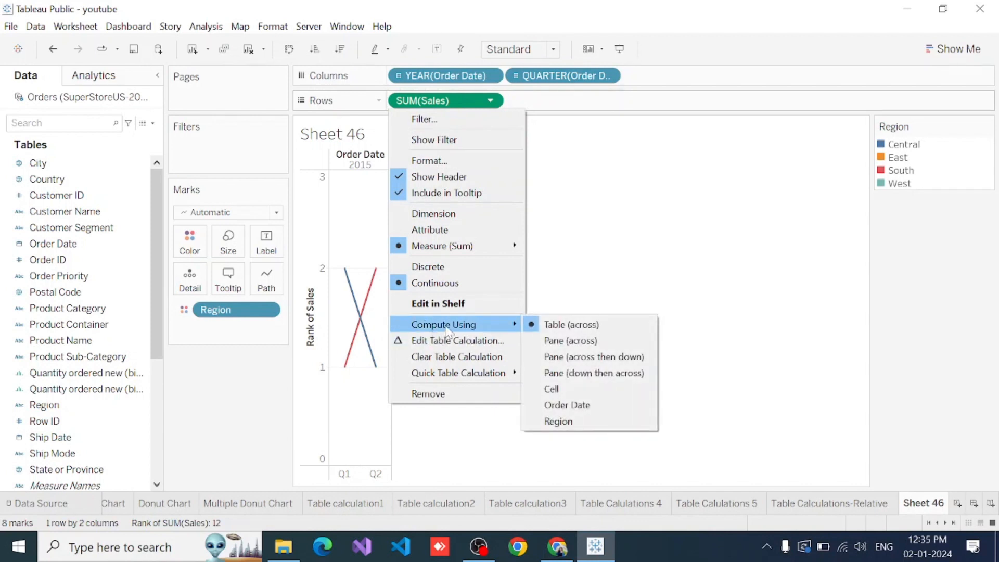
{"action": "left_click", "coordinate": [554, 423]}
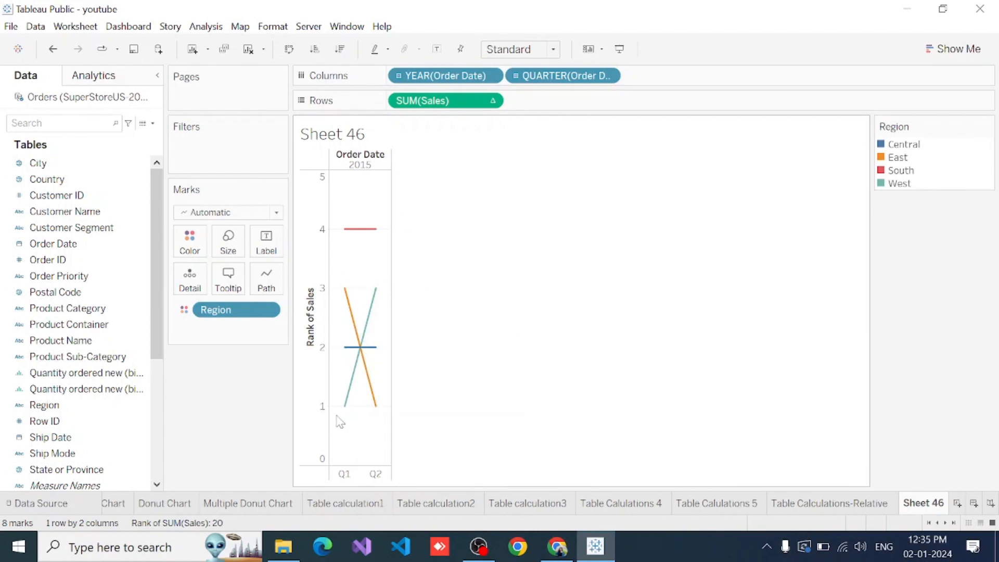
Step: Examine the sales rank of the regions at the Q1 and Q2 points of the chart
{"action": "mouse_move", "coordinate": [343, 410]}
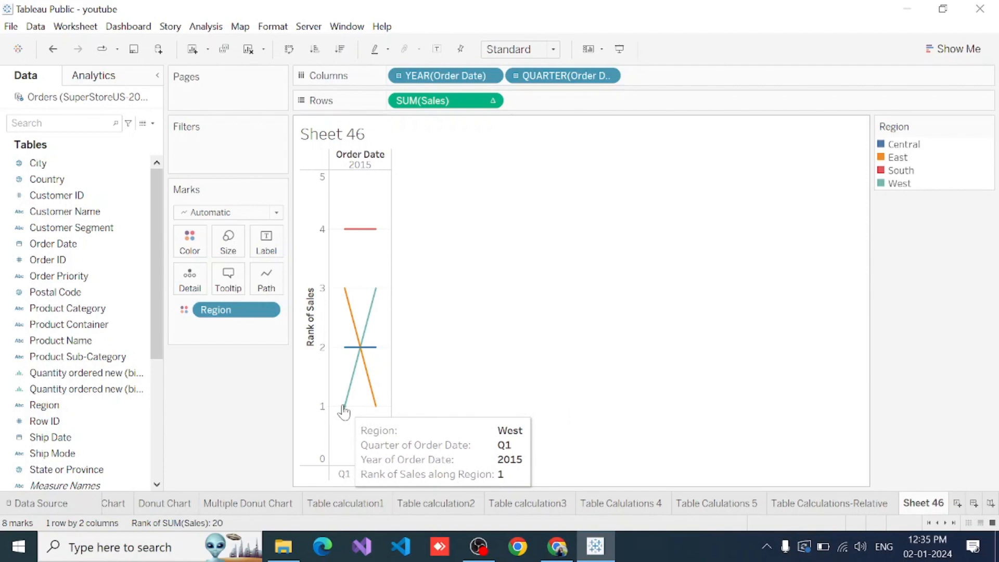
{"action": "mouse_move", "coordinate": [344, 353]}
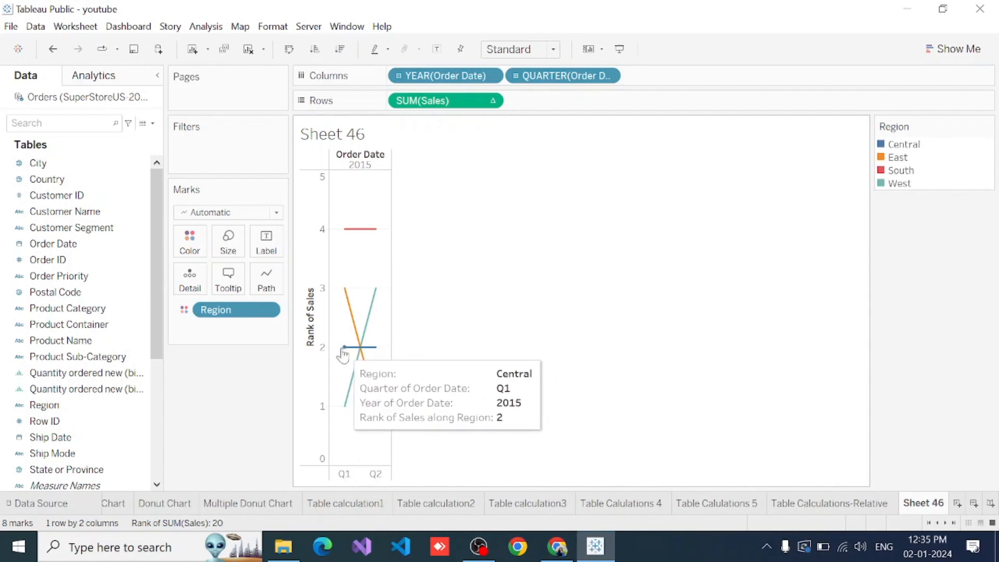
{"action": "mouse_move", "coordinate": [344, 298]}
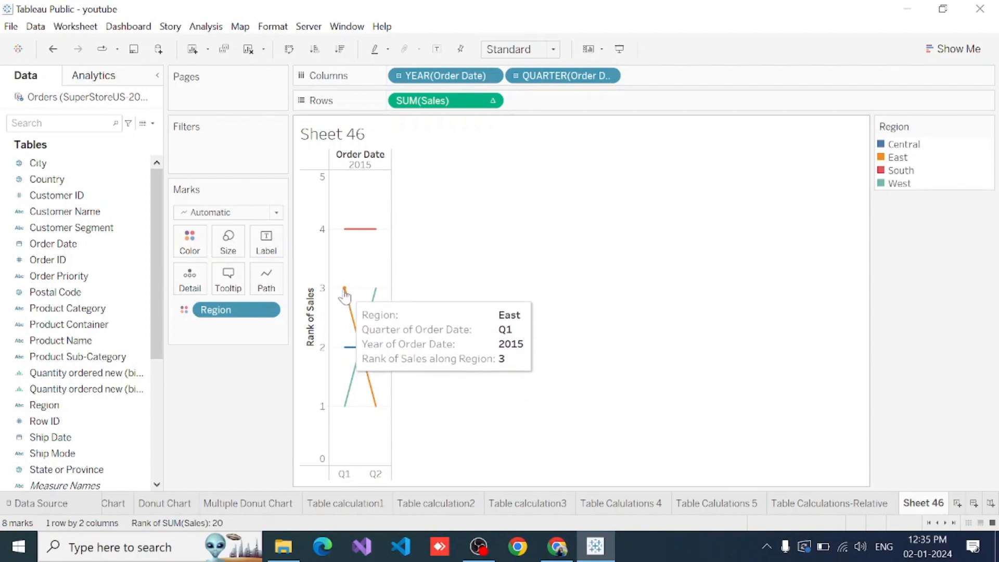
{"action": "mouse_move", "coordinate": [345, 231]}
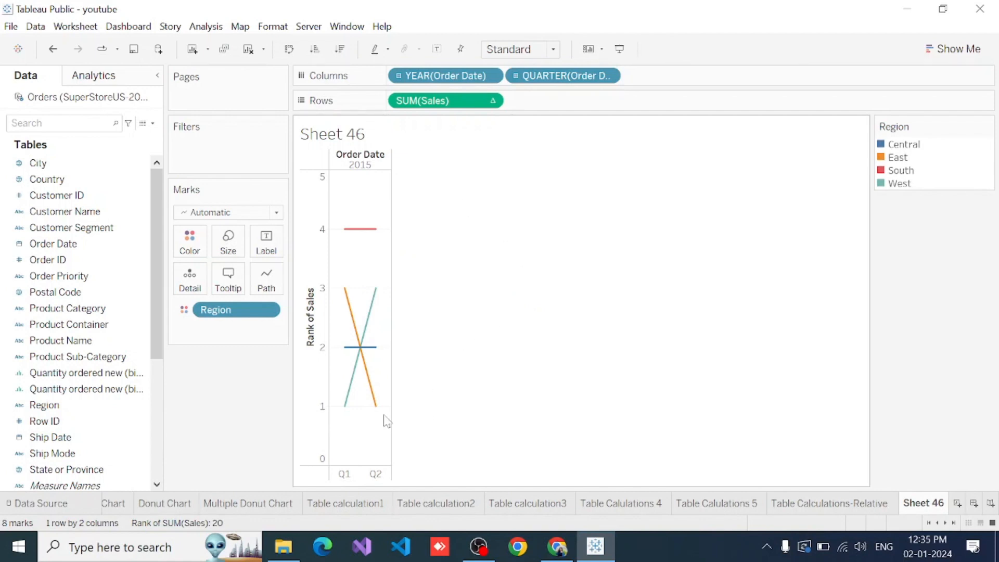
{"action": "mouse_move", "coordinate": [379, 410]}
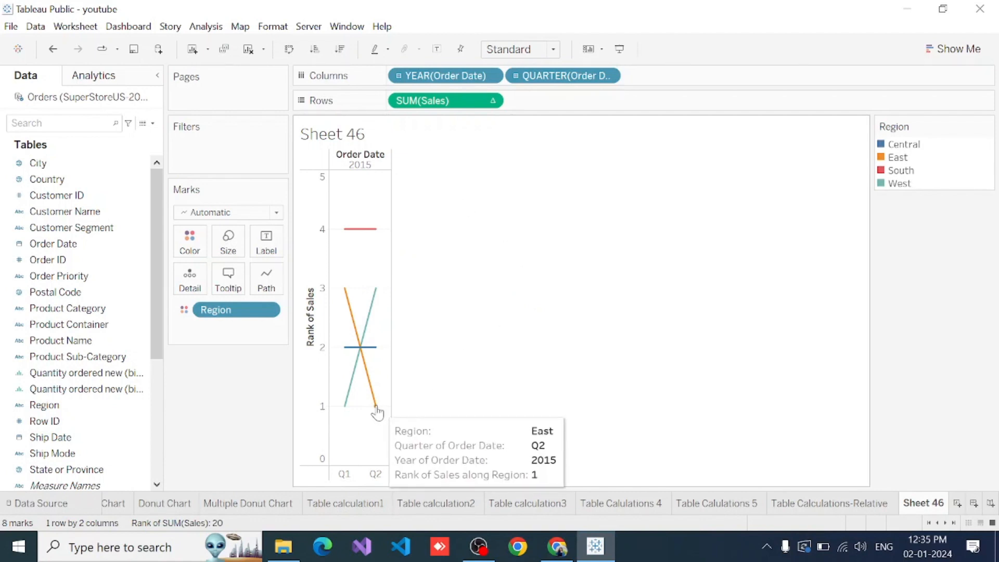
{"action": "mouse_move", "coordinate": [376, 357]}
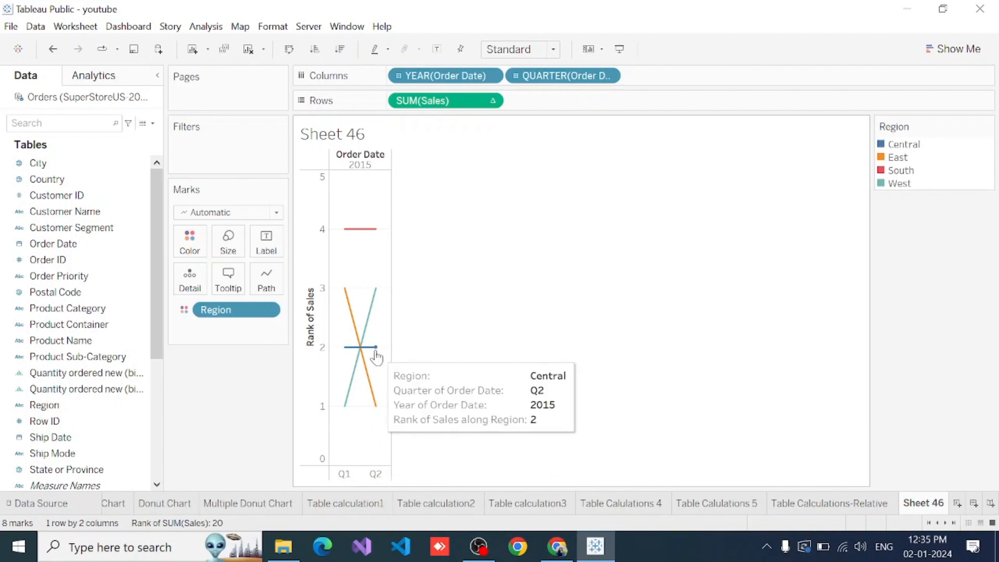
{"action": "mouse_move", "coordinate": [375, 294]}
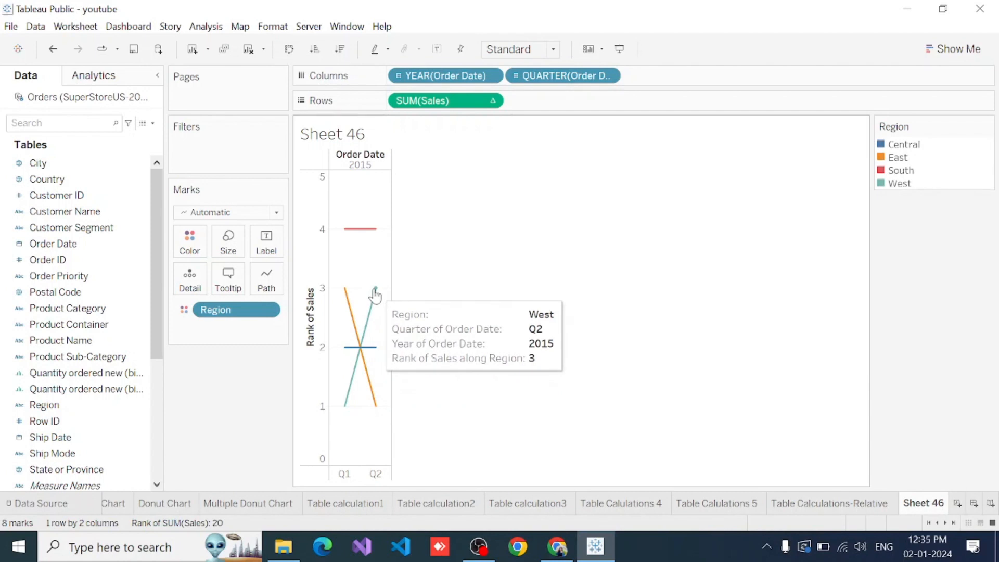
Step: Switch the order date breakdown on Columns from quarter to month and fit the chart to the entire view
{"action": "mouse_move", "coordinate": [375, 232]}
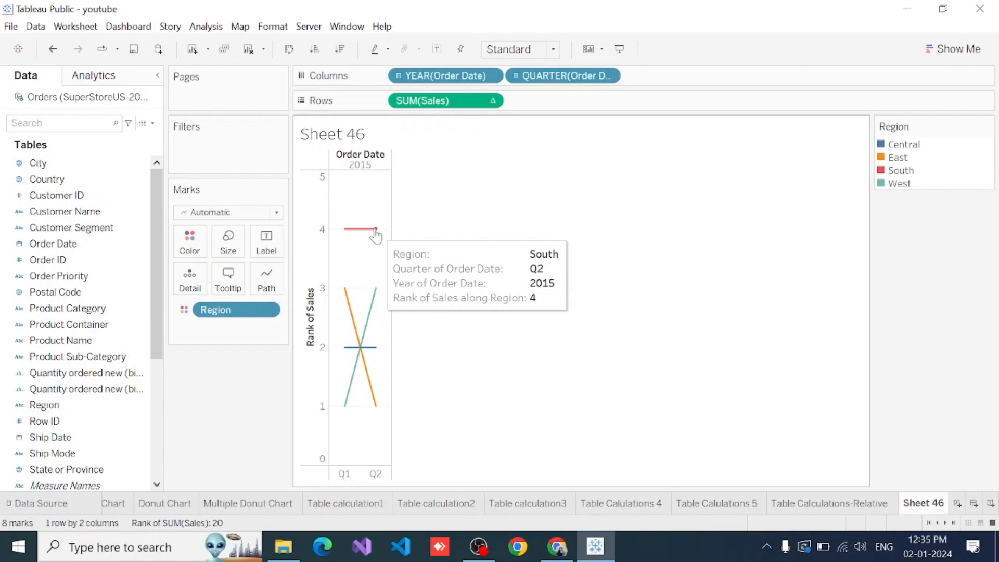
{"action": "left_click", "coordinate": [608, 76]}
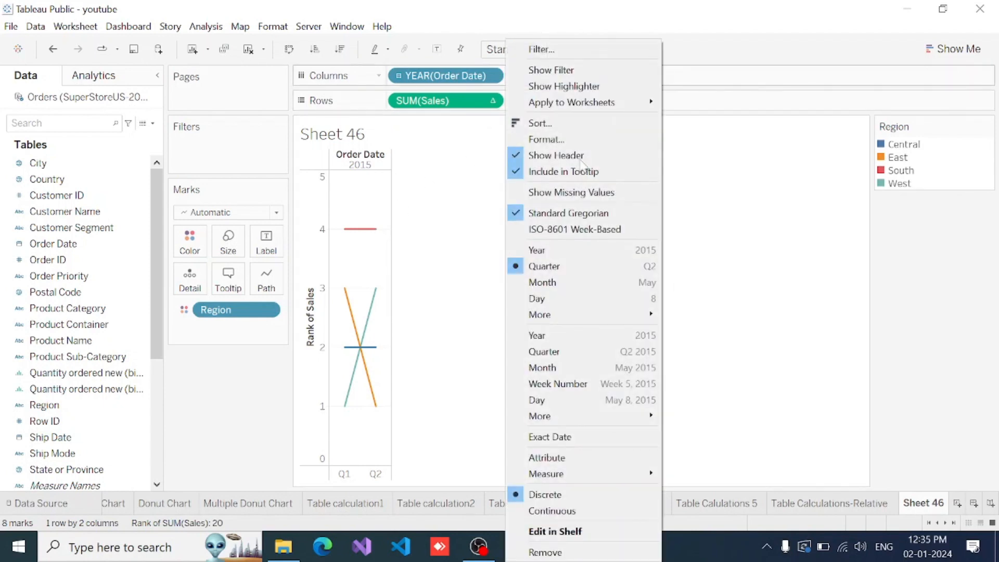
{"action": "left_click", "coordinate": [540, 283]}
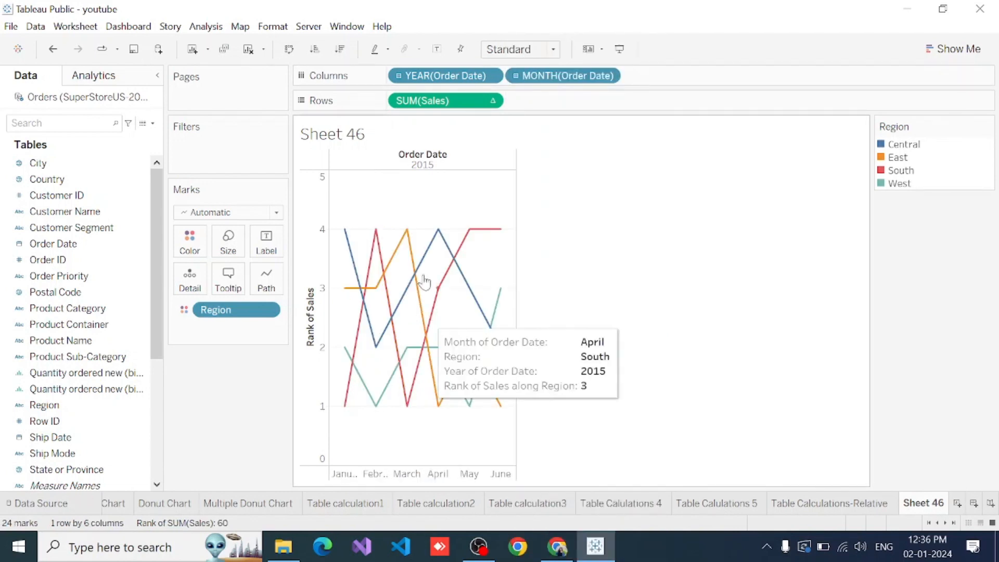
{"action": "left_click", "coordinate": [553, 49]}
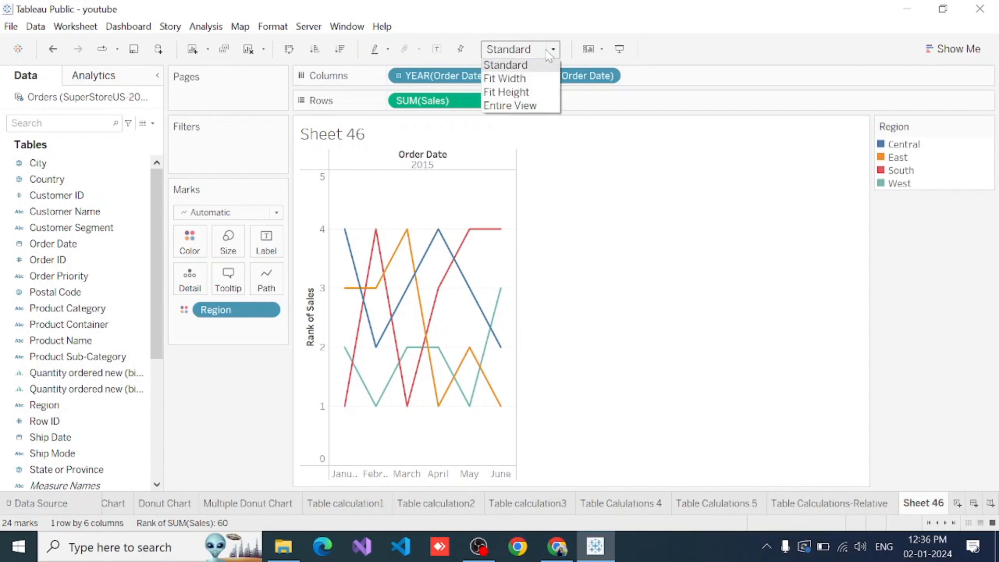
{"action": "left_click", "coordinate": [510, 106]}
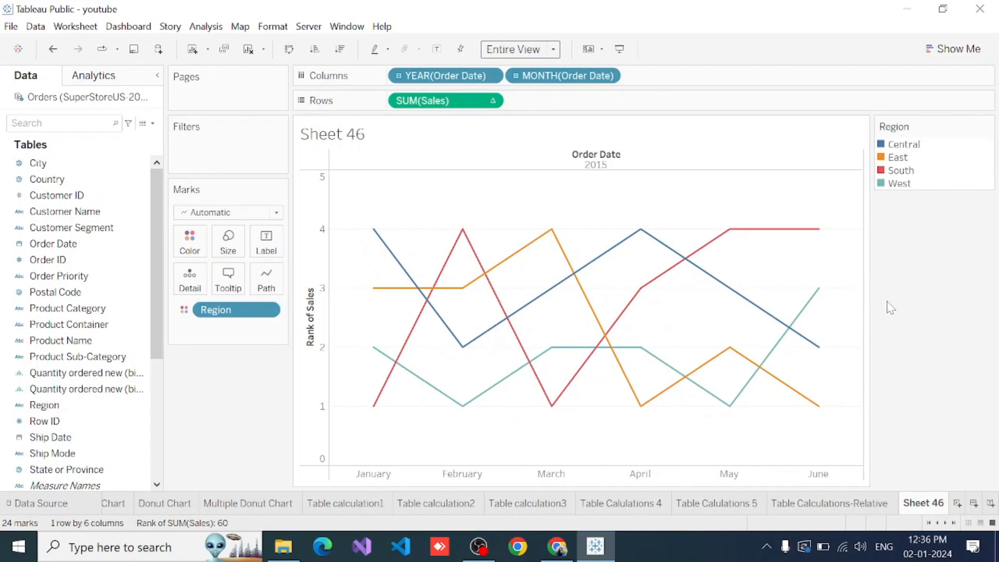
Step: Highlight the Central line and examine its monthly sales rank from January to June
{"action": "left_click", "coordinate": [904, 145]}
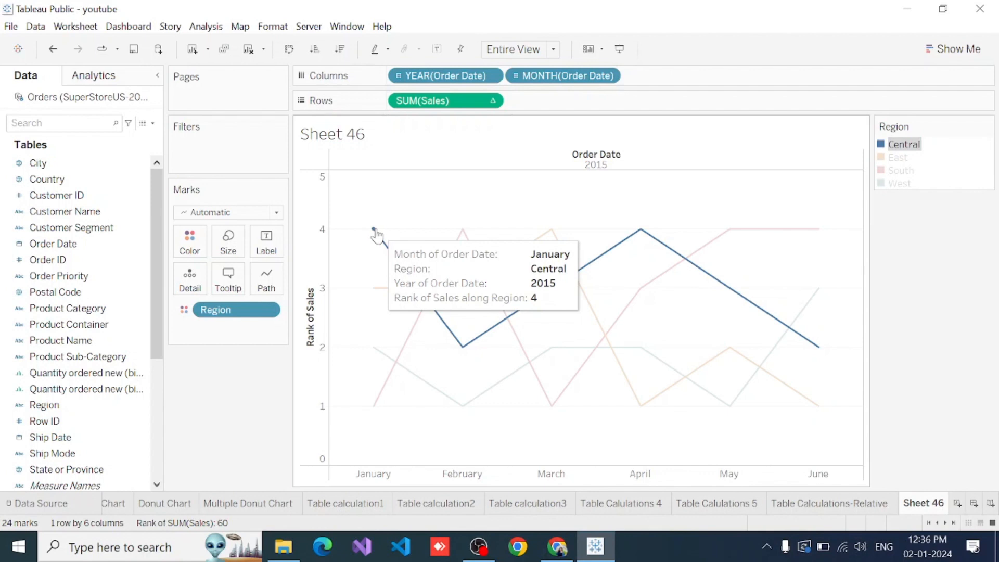
{"action": "mouse_move", "coordinate": [462, 348]}
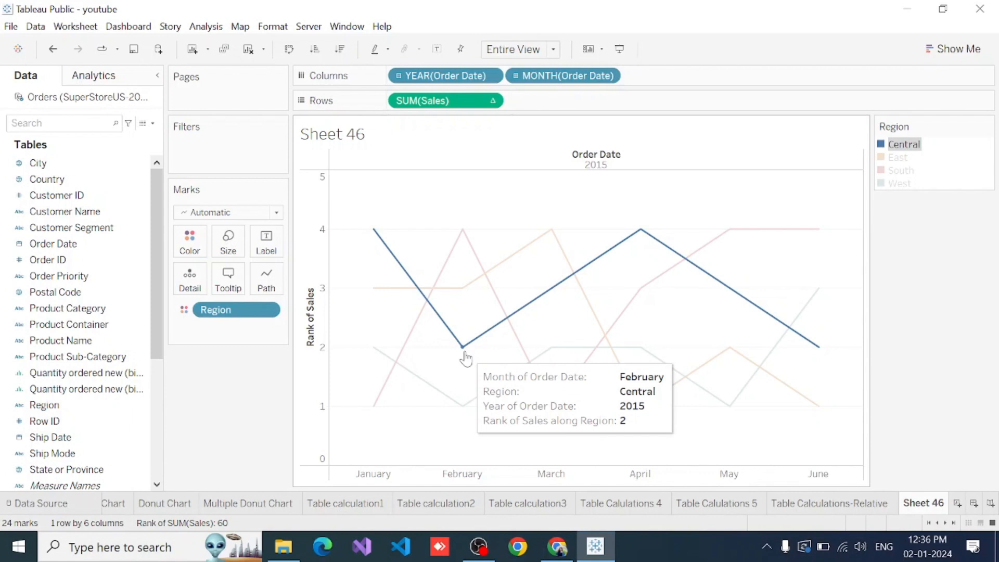
{"action": "mouse_move", "coordinate": [640, 236]}
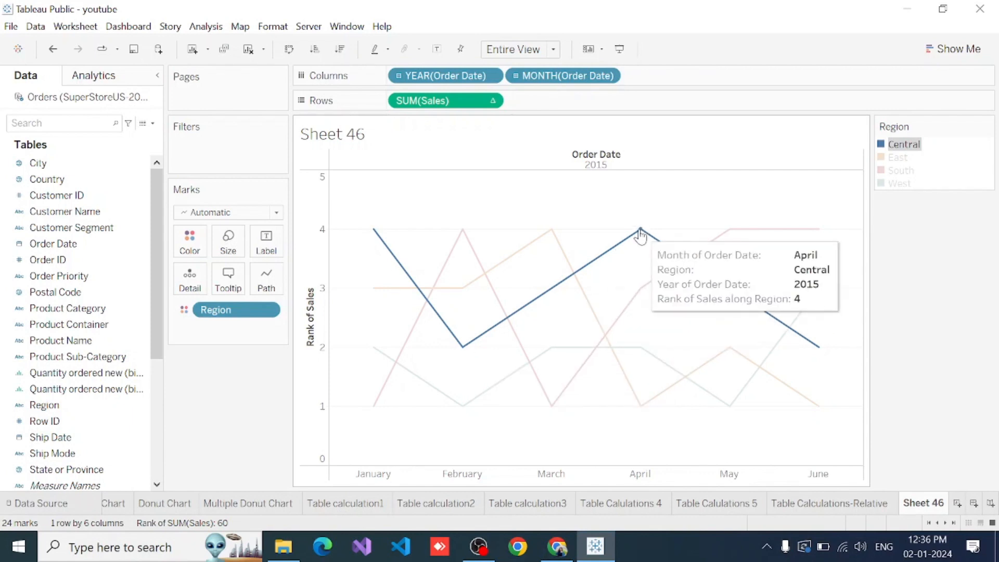
{"action": "mouse_move", "coordinate": [824, 356]}
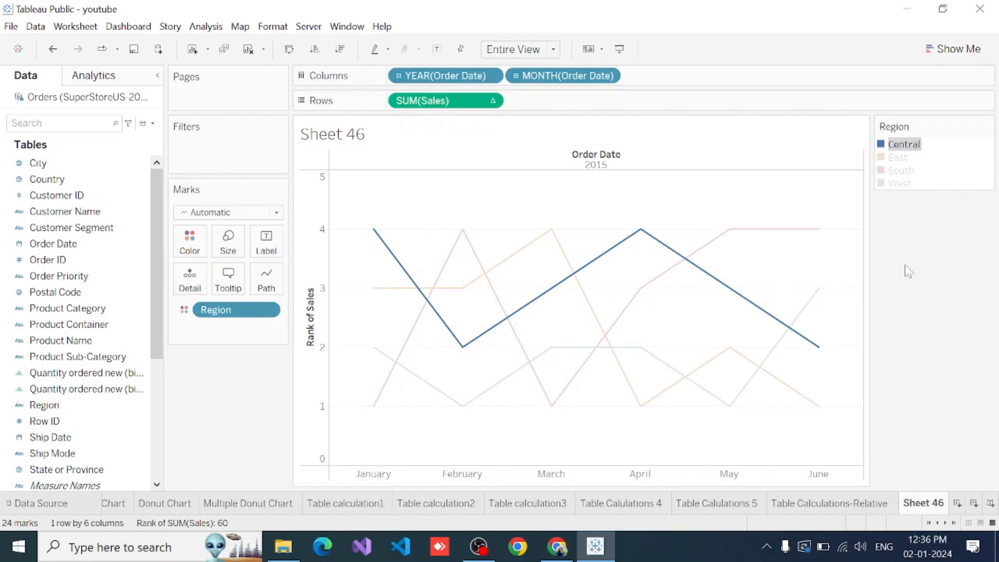
Step: Highlight the East line, examine its sales rank month by month, and clear the highlighting
{"action": "left_click", "coordinate": [898, 159]}
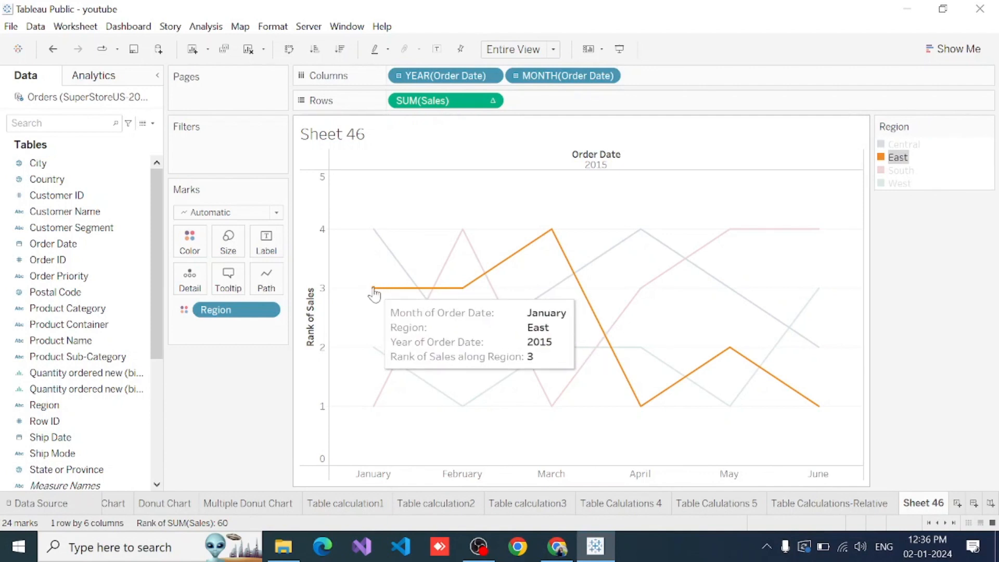
{"action": "mouse_move", "coordinate": [464, 289]}
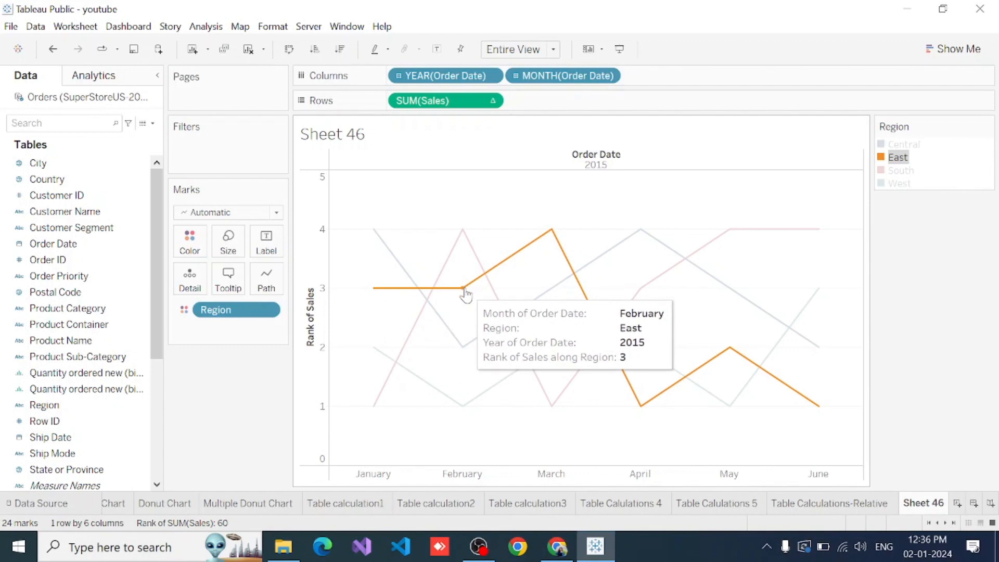
{"action": "mouse_move", "coordinate": [531, 242]}
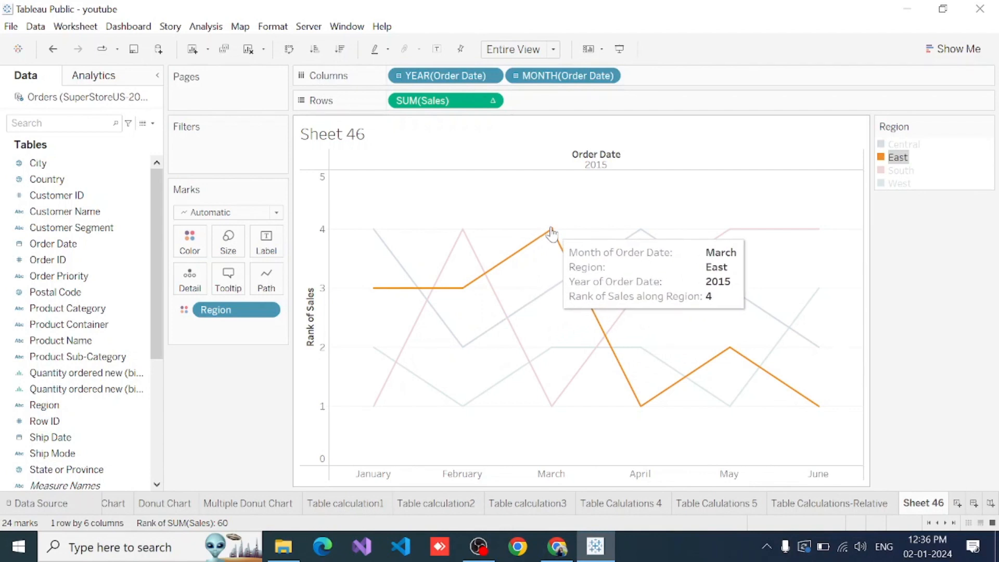
{"action": "mouse_move", "coordinate": [640, 407]}
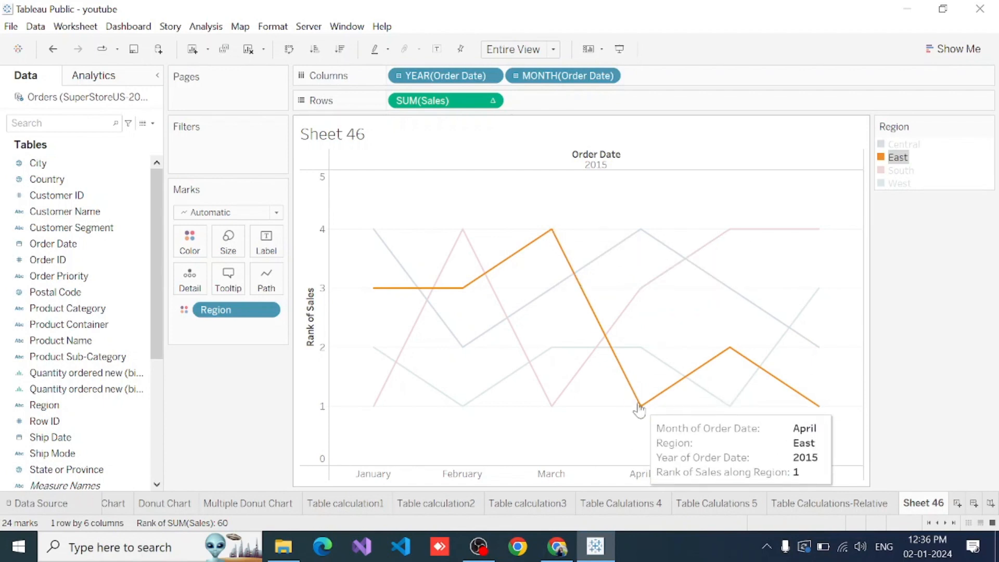
{"action": "mouse_move", "coordinate": [815, 406]}
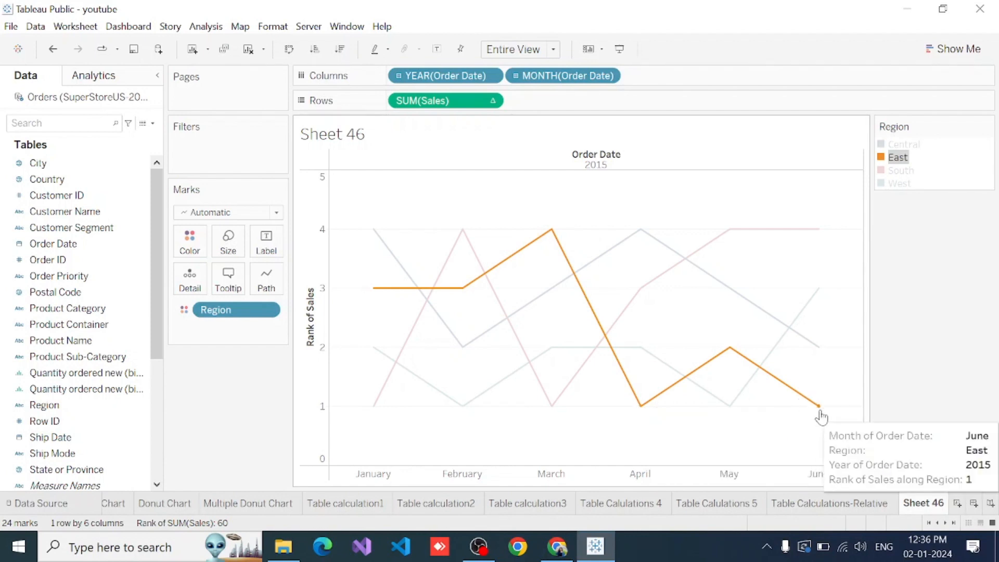
{"action": "left_click", "coordinate": [902, 343]}
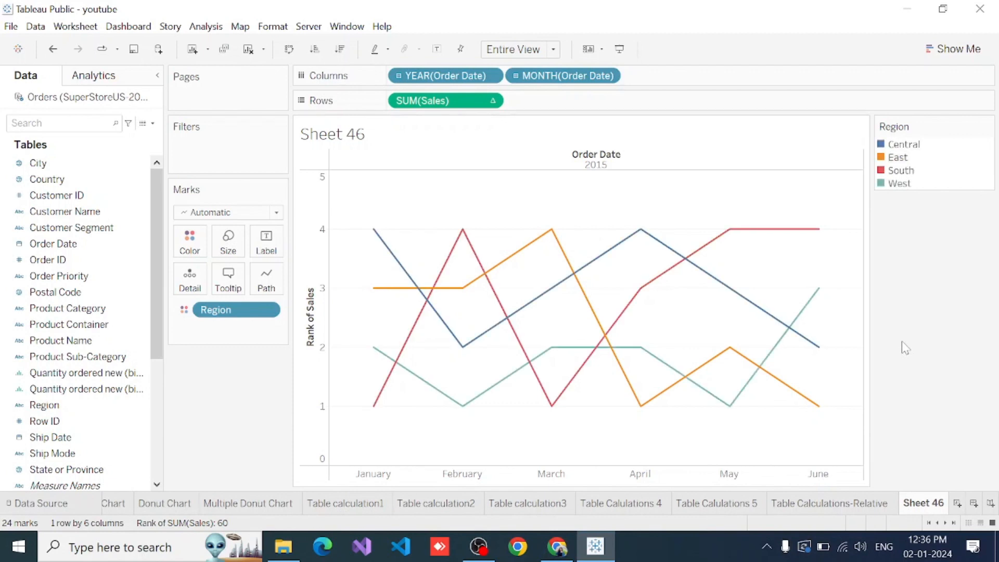
Step: Highlight the South and West lines in turn to view their monthly ranks, then clear the highlighting
{"action": "left_click", "coordinate": [902, 171]}
{"action": "left_click", "coordinate": [903, 184]}
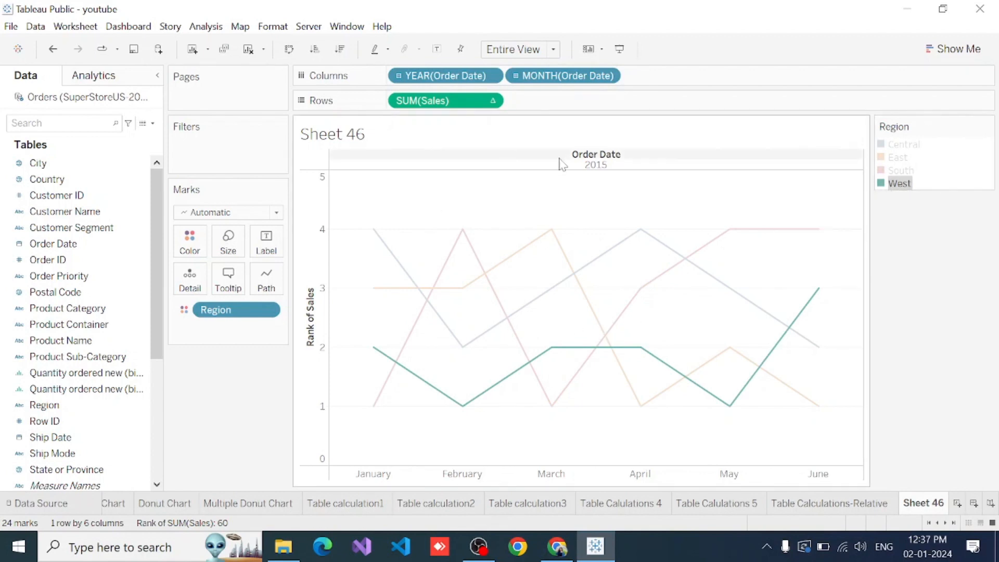
{"action": "left_click", "coordinate": [914, 244]}
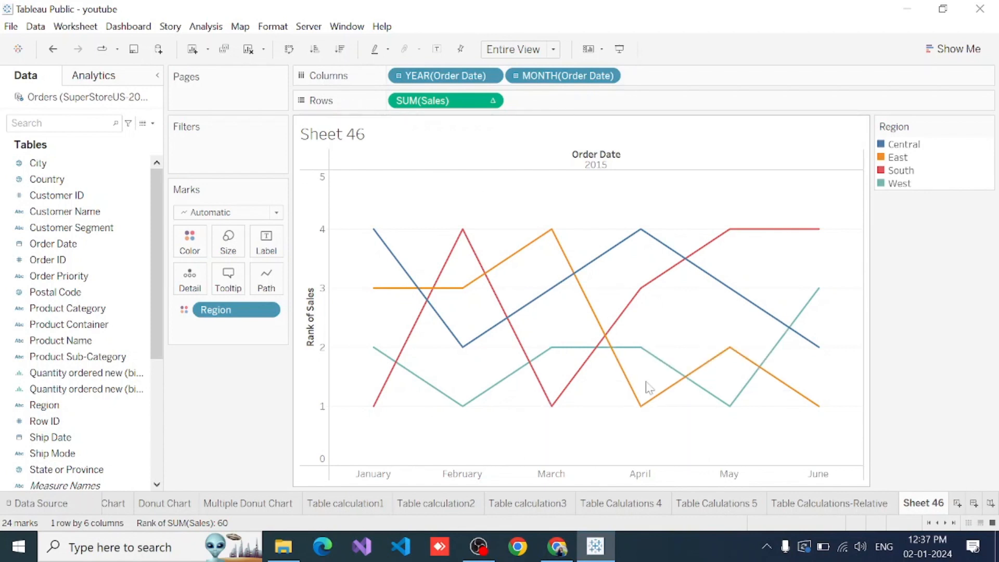
Step: Rename the worksheet as Bump Chart
{"action": "double_click", "coordinate": [924, 503]}
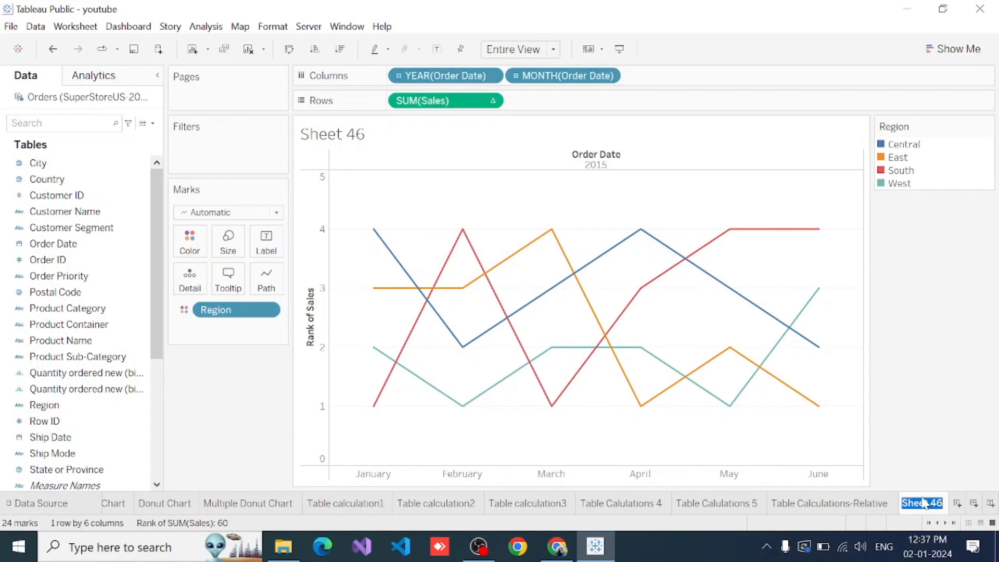
{"action": "type", "text": "Bump Chart"}
{"action": "key", "text": "Return"}
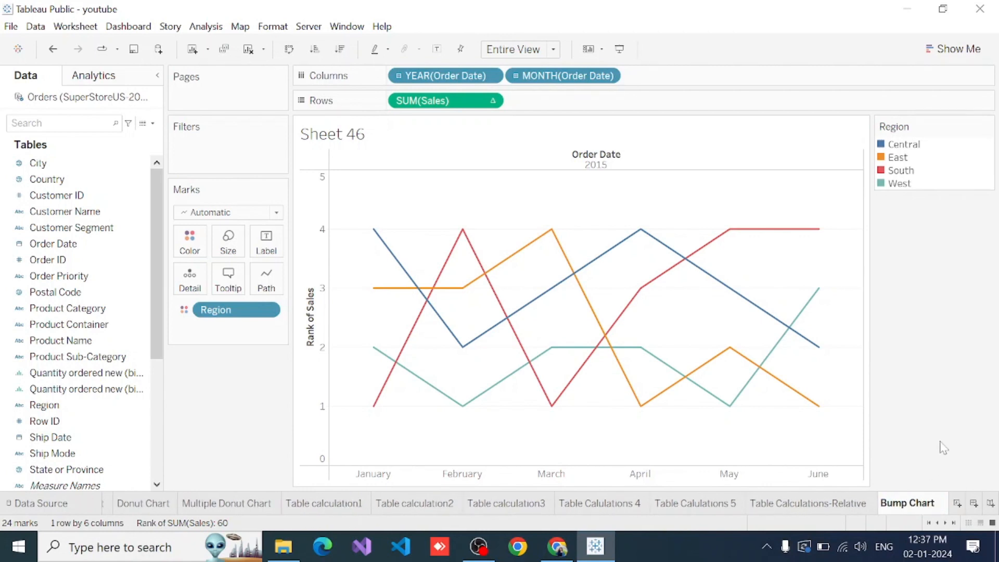
Step: Format the chart title as bold, red, size 16 text in the Wide Latin font
{"action": "double_click", "coordinate": [335, 152]}
{"action": "key", "text": "ctrl+a"}
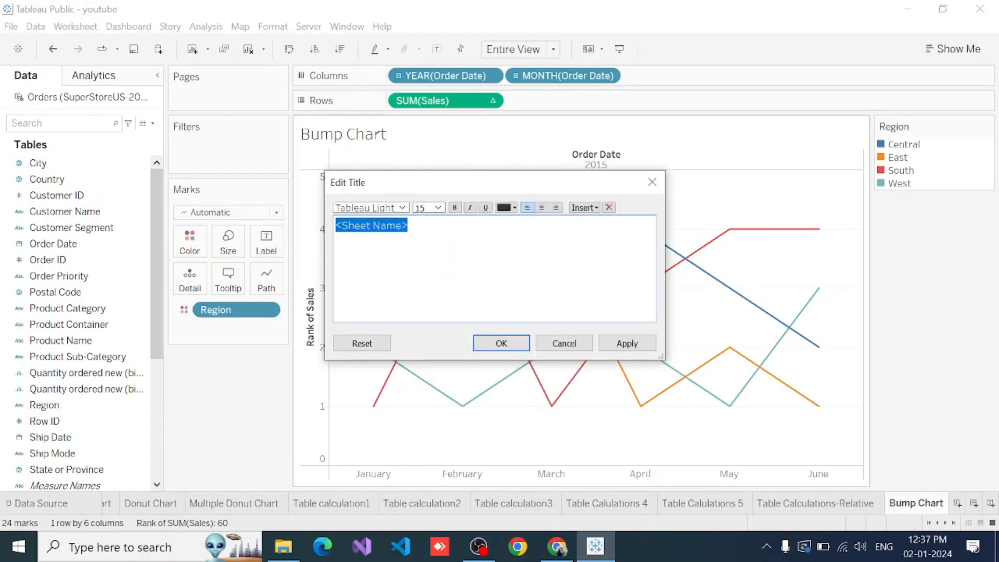
{"action": "left_click", "coordinate": [438, 207]}
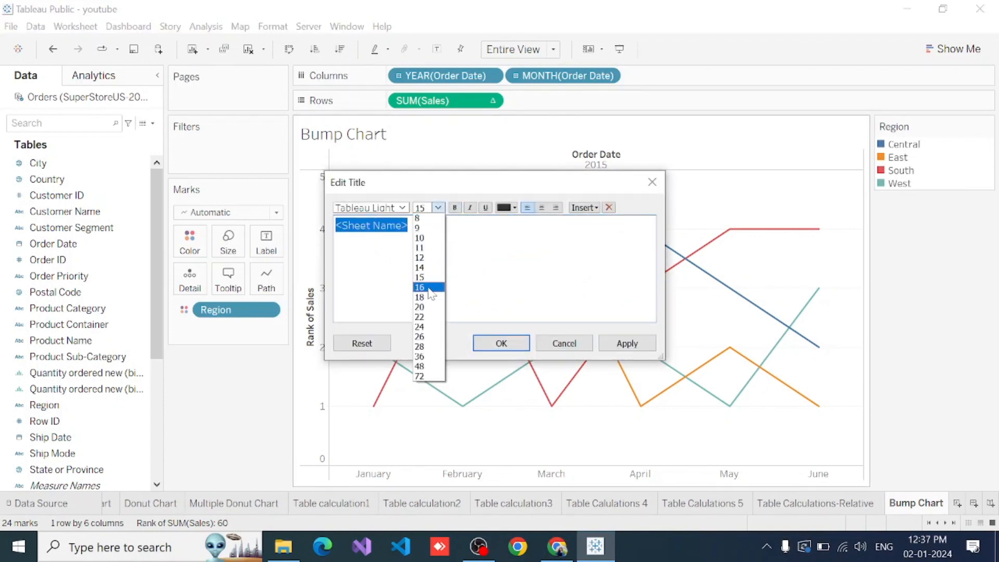
{"action": "left_click", "coordinate": [430, 287]}
{"action": "left_click", "coordinate": [455, 208]}
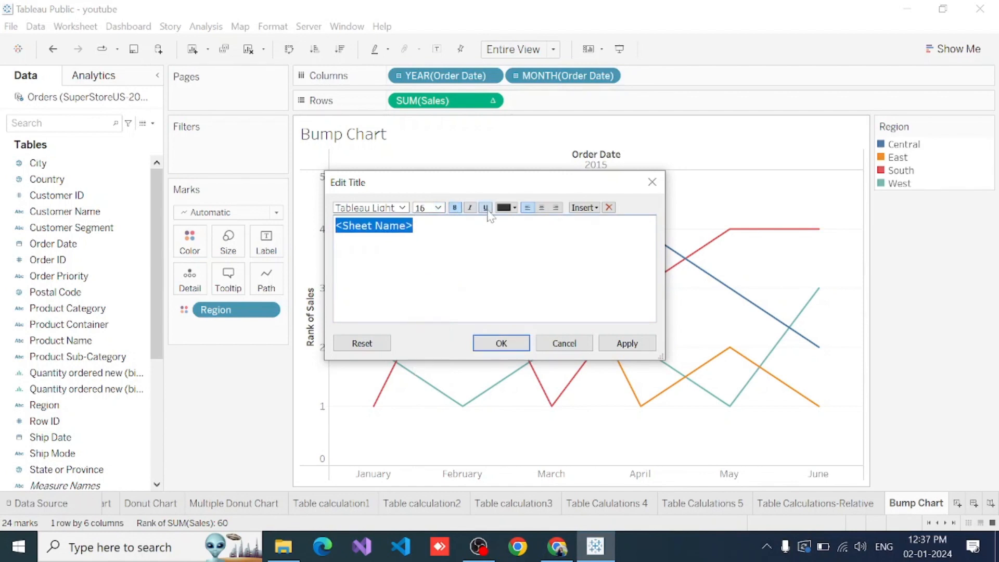
{"action": "left_click", "coordinate": [515, 208]}
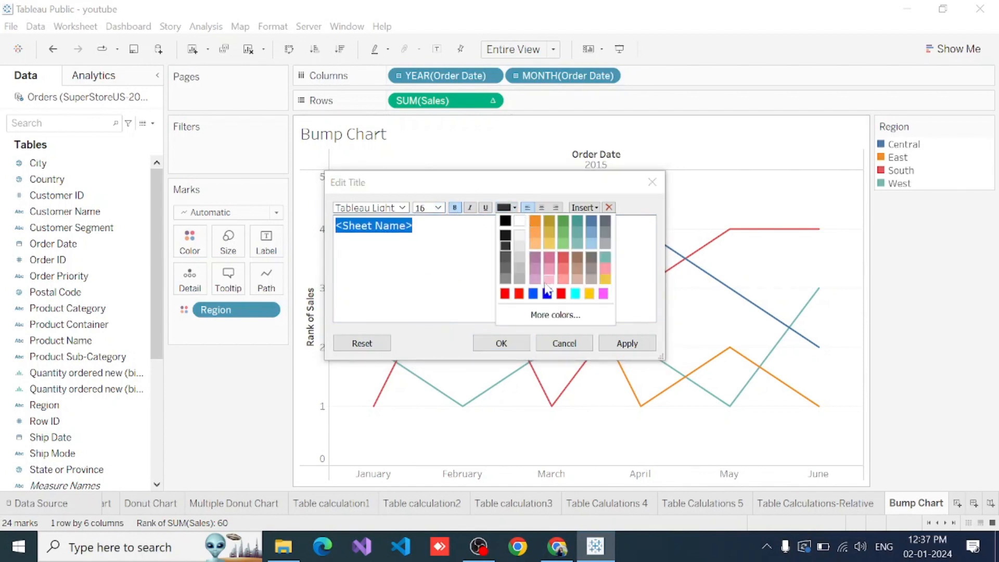
{"action": "left_click", "coordinate": [505, 293]}
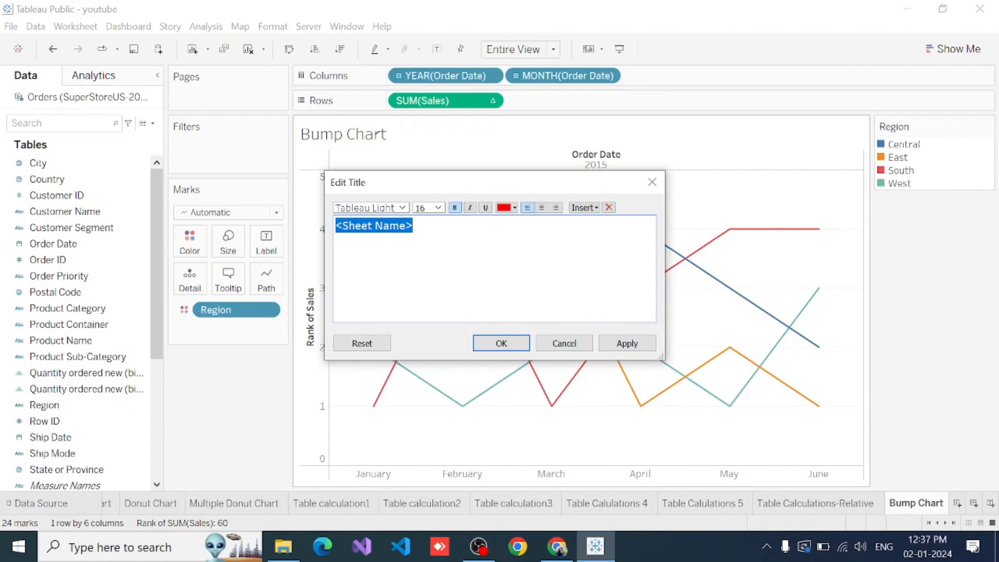
{"action": "left_click", "coordinate": [403, 208]}
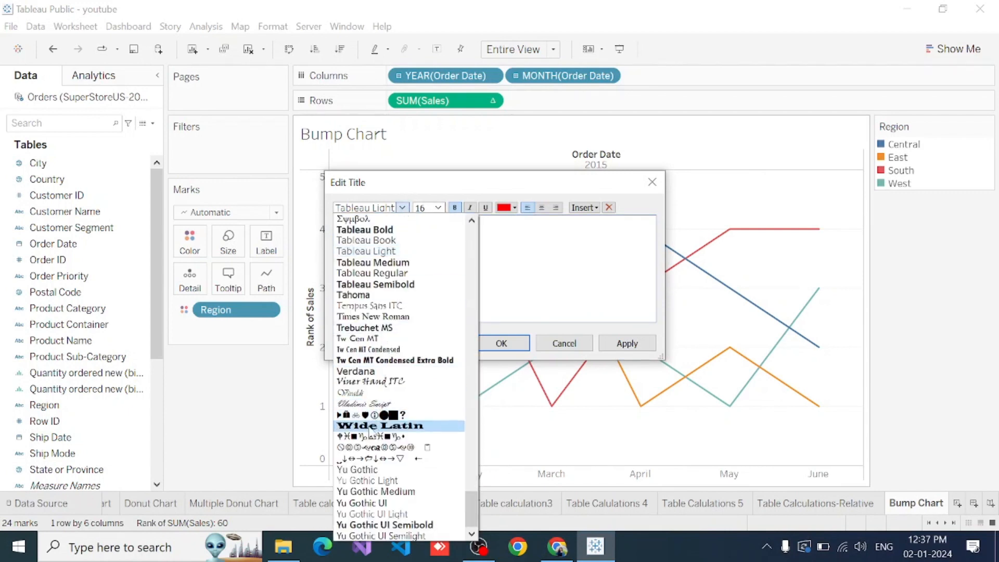
{"action": "left_click", "coordinate": [368, 426]}
{"action": "left_click", "coordinate": [627, 343]}
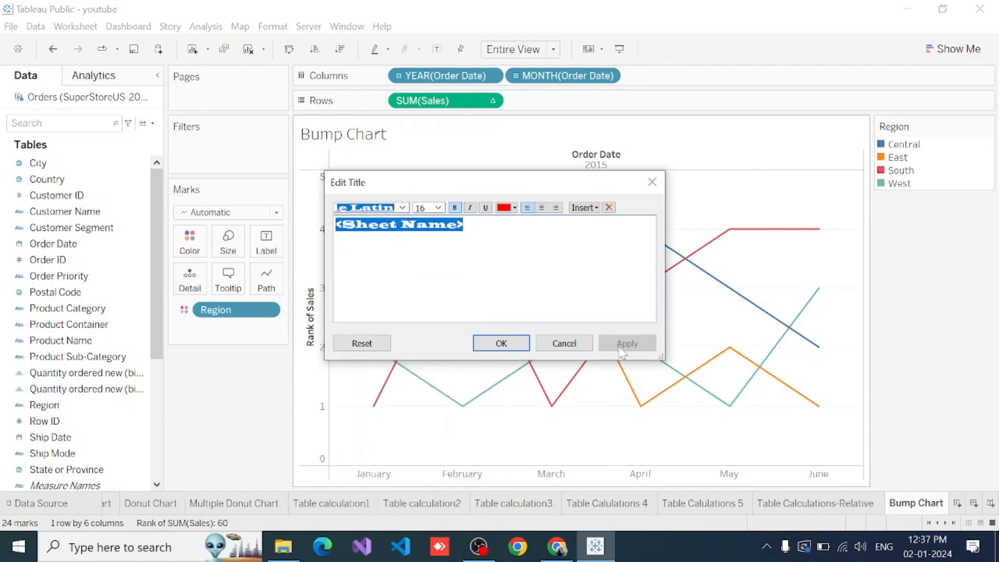
{"action": "left_click", "coordinate": [502, 342]}
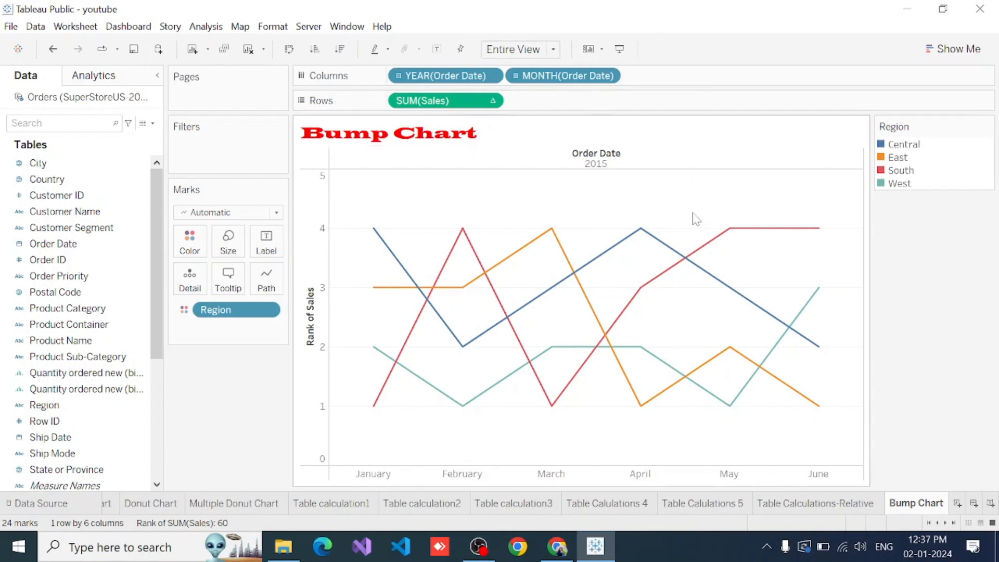
{"action": "right_click", "coordinate": [709, 165]}
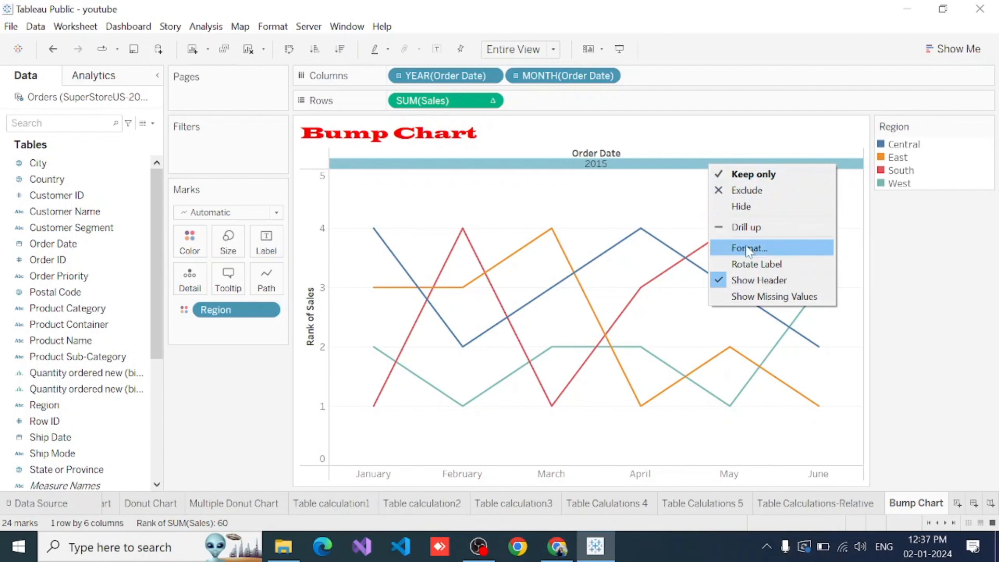
{"action": "left_click", "coordinate": [936, 264]}
{"action": "left_click", "coordinate": [936, 265]}
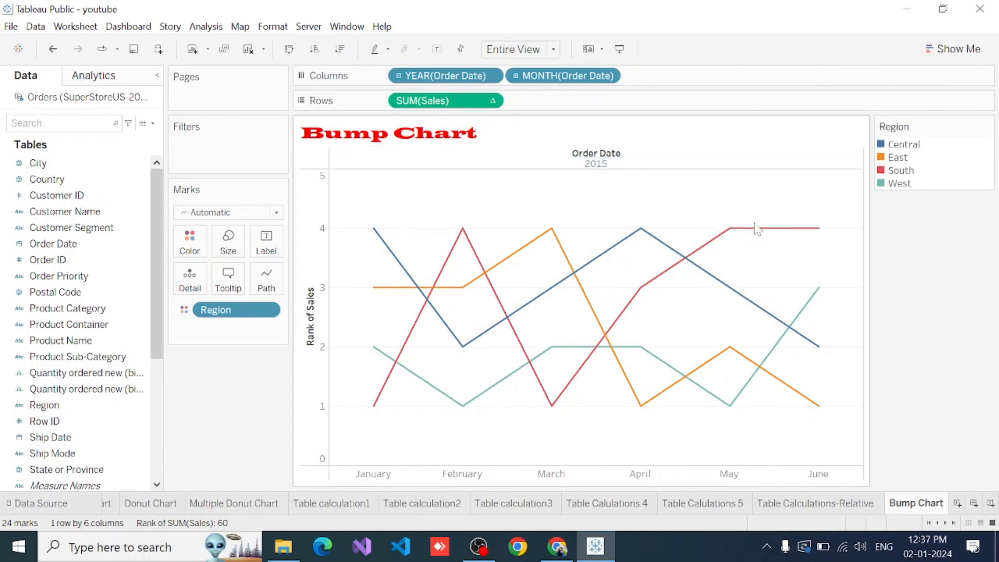